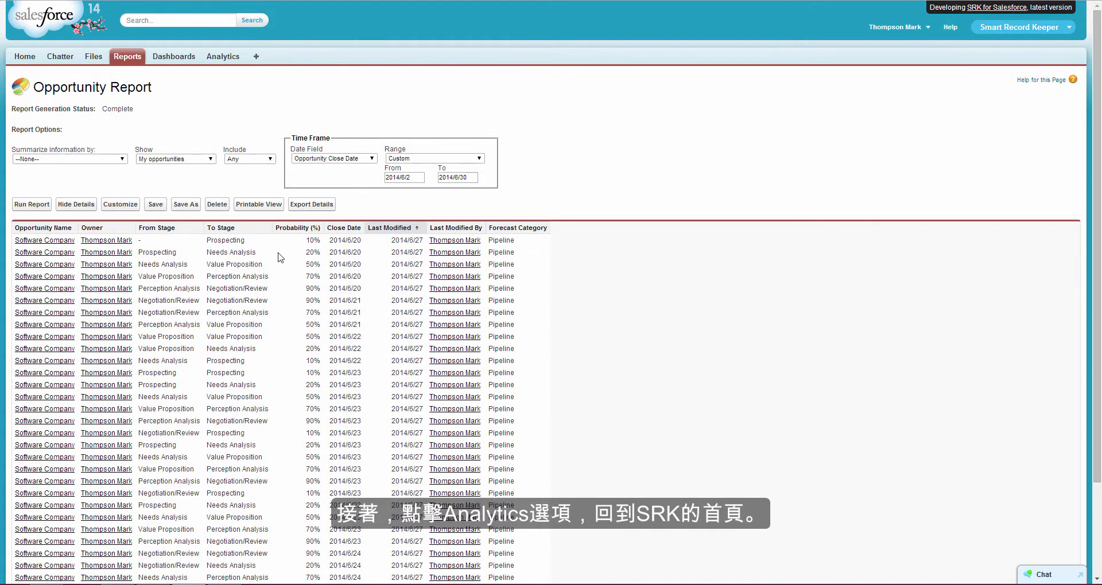
- Create an organization titled Salesforce Pipeline in Analytics, leaving auditing off
{"action": "left_click", "coordinate": [225, 60]}
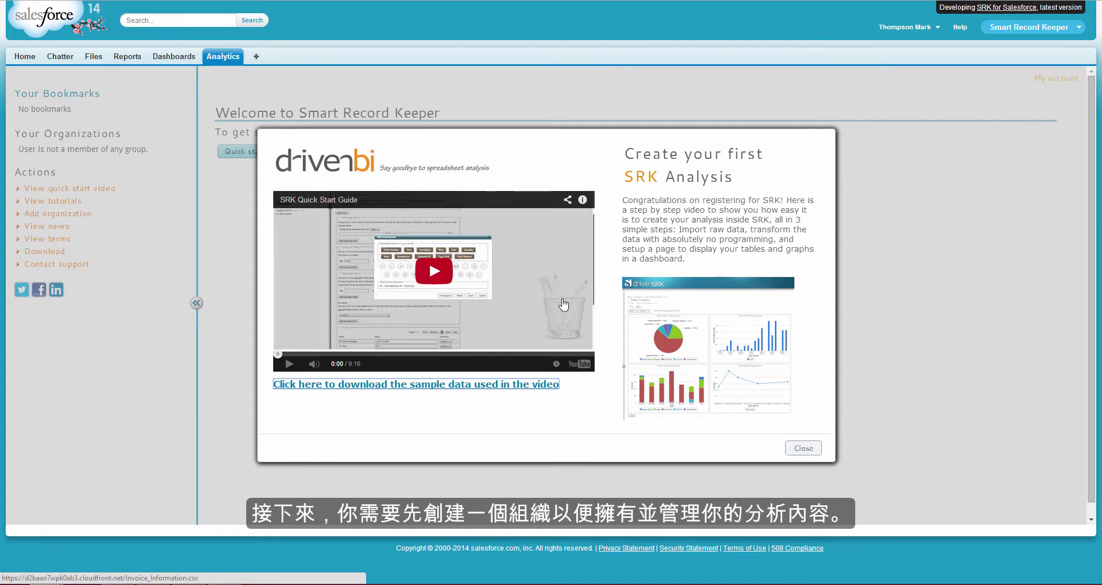
{"action": "left_click", "coordinate": [806, 450]}
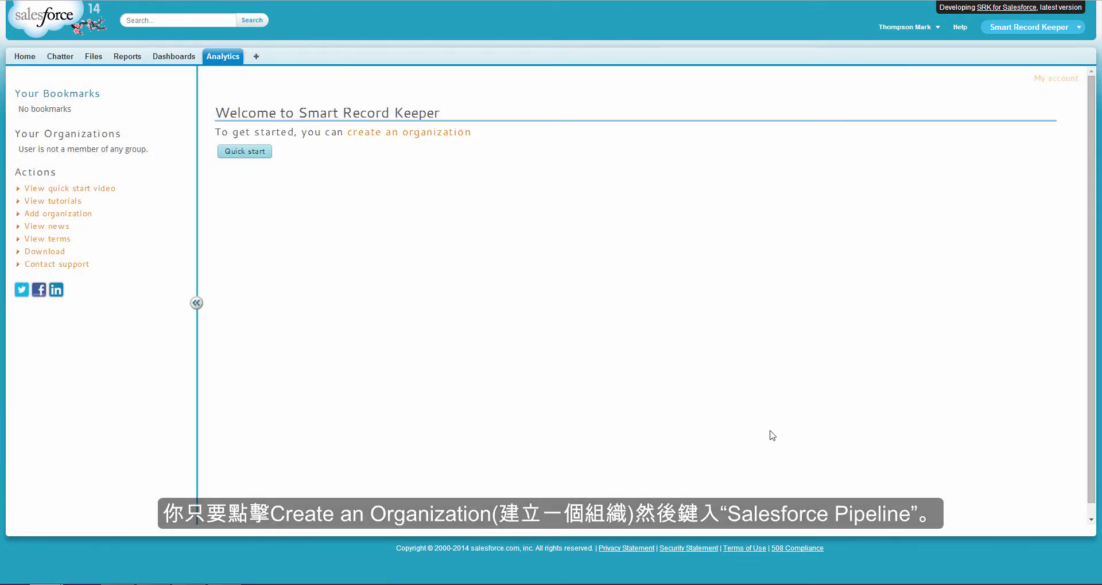
{"action": "left_click", "coordinate": [405, 133]}
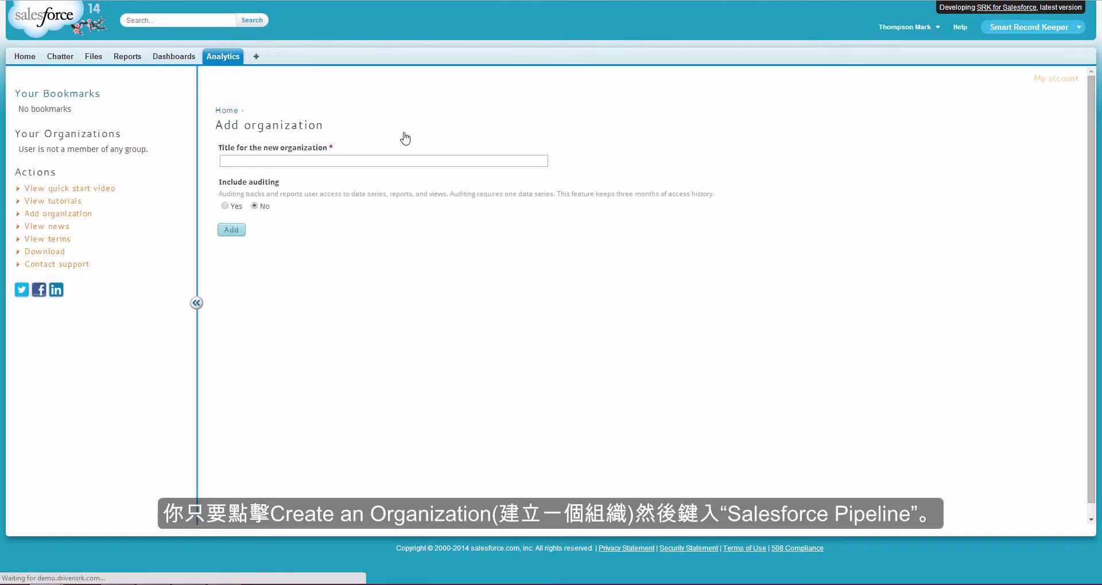
{"action": "type", "text": "Salesforce Pipeline"}
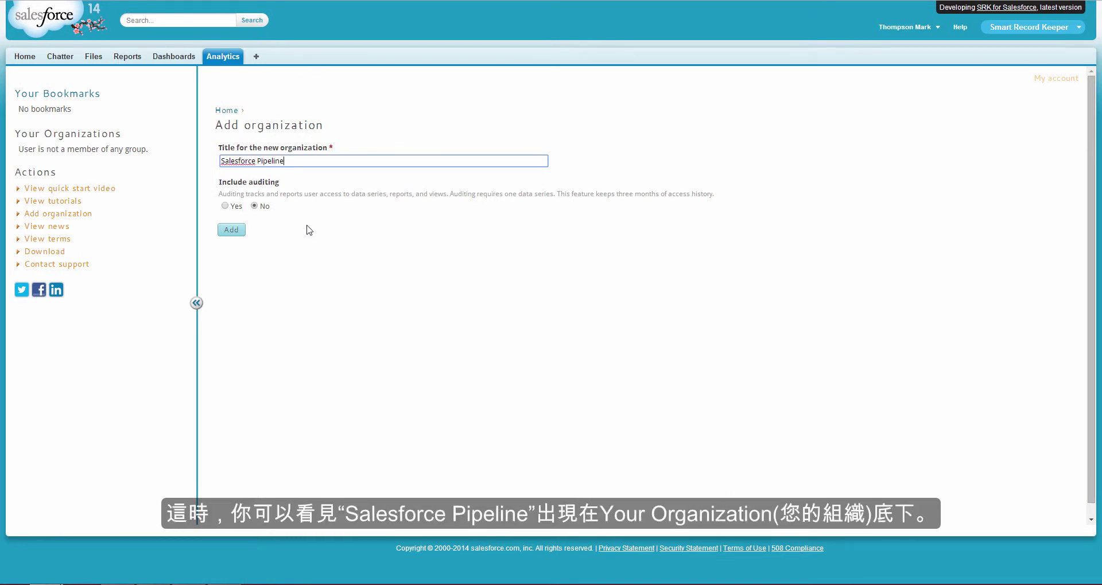
{"action": "left_click", "coordinate": [232, 230]}
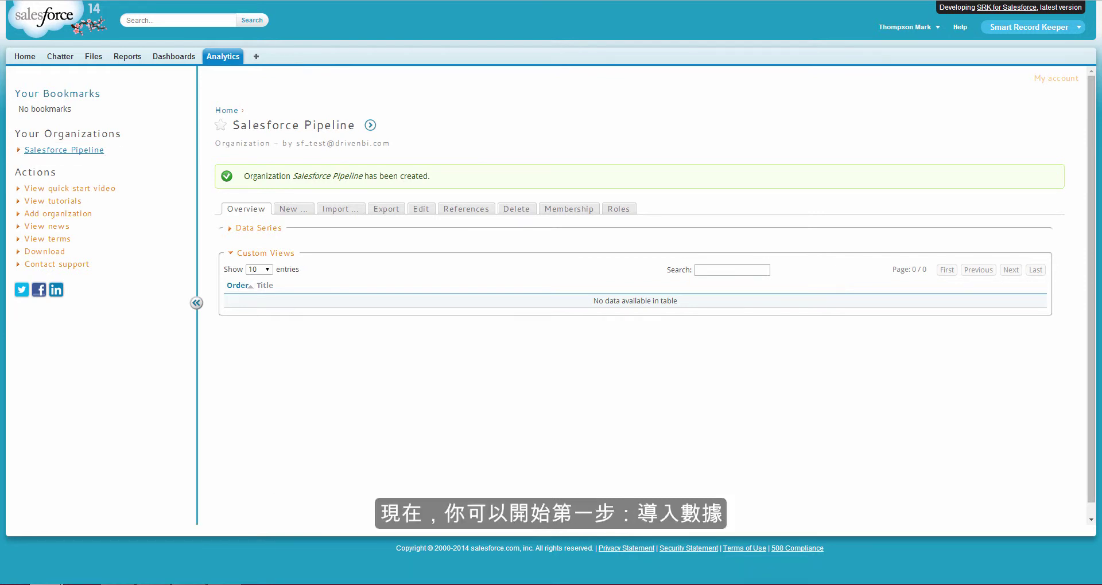
- Start an express import into Salesforce Pipeline that creates a new data series titled Opportunity Report
{"action": "left_click", "coordinate": [339, 213]}
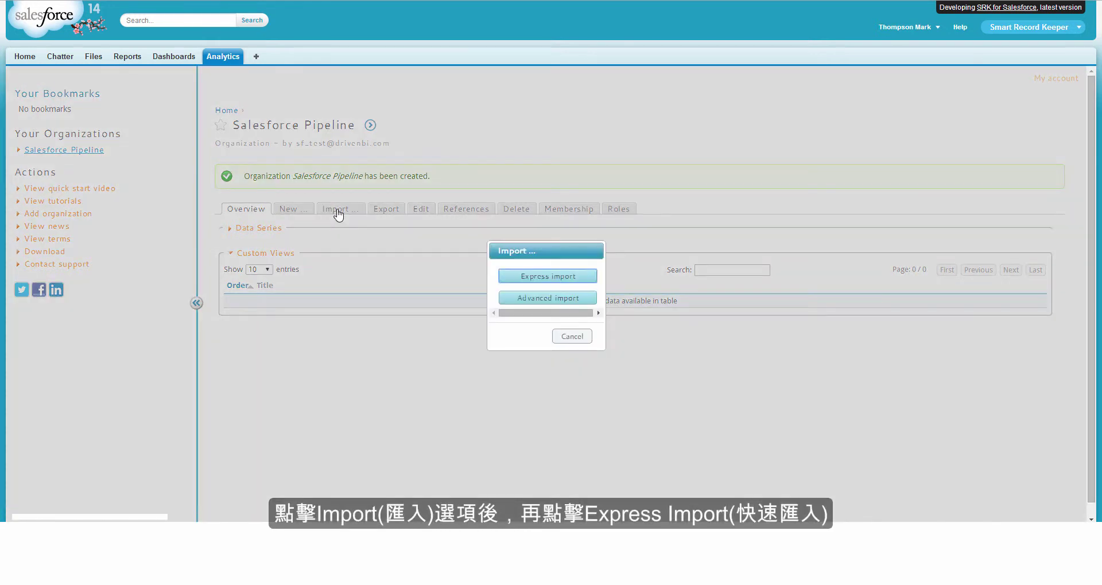
{"action": "left_click", "coordinate": [544, 278]}
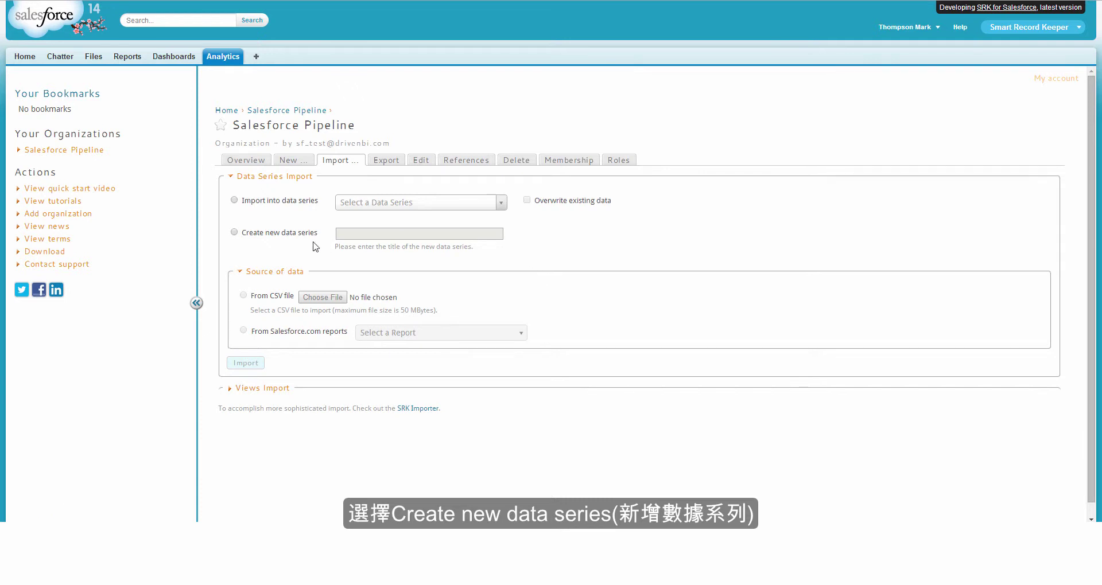
{"action": "left_click", "coordinate": [234, 232]}
{"action": "type", "text": "Opportunity Report"}
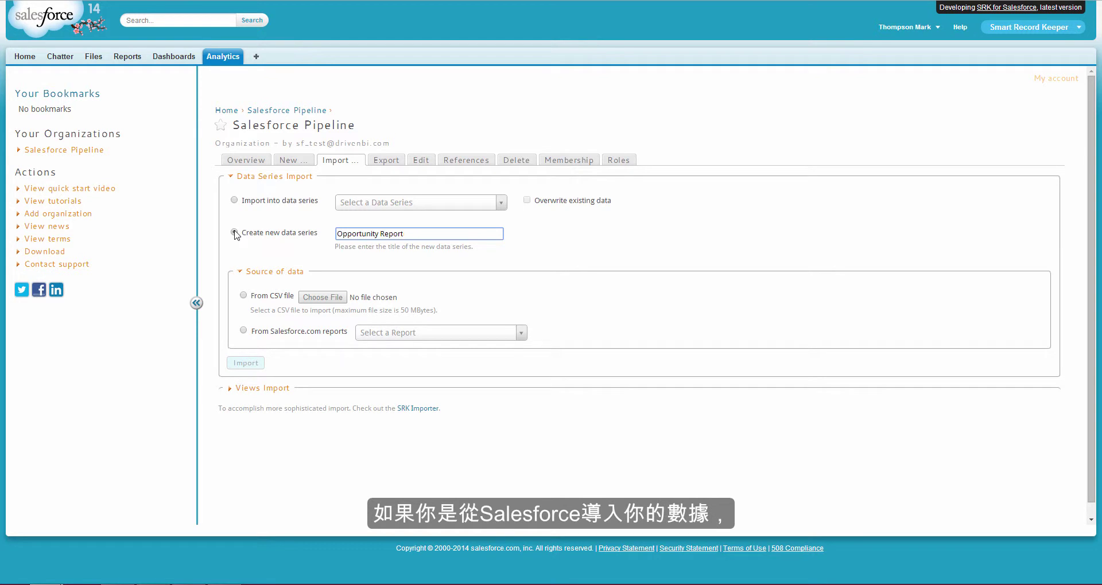
- Choose the Salesforce.com report Opportunity Report as the source of the data import
{"action": "left_click", "coordinate": [242, 331]}
{"action": "left_click", "coordinate": [591, 326]}
{"action": "left_click", "coordinate": [519, 333]}
{"action": "left_click_drag", "start_coordinate": [519, 380], "coordinate": [516, 423]}
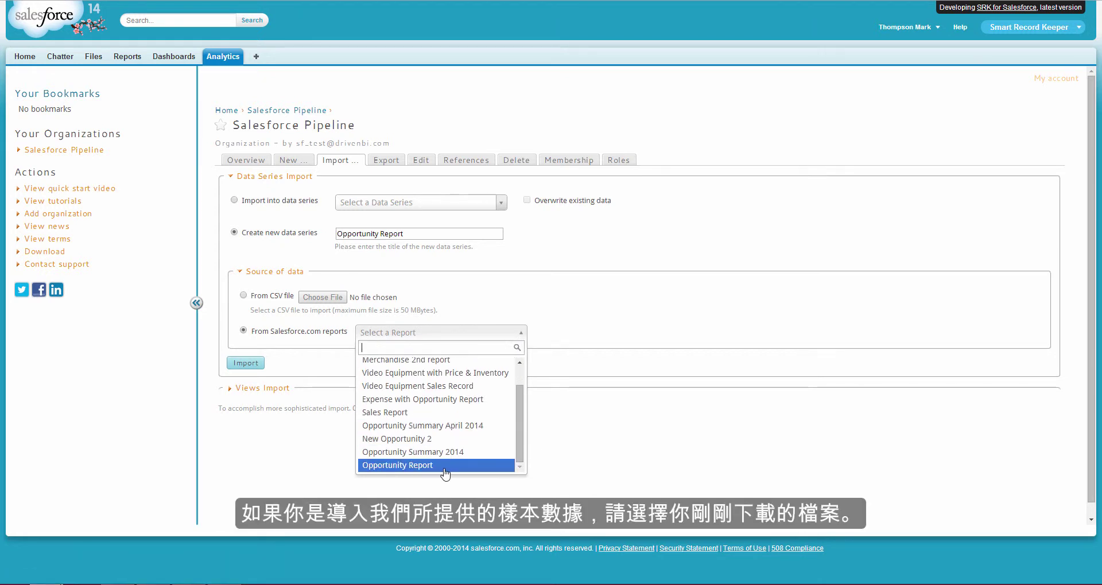
{"action": "left_click", "coordinate": [444, 466]}
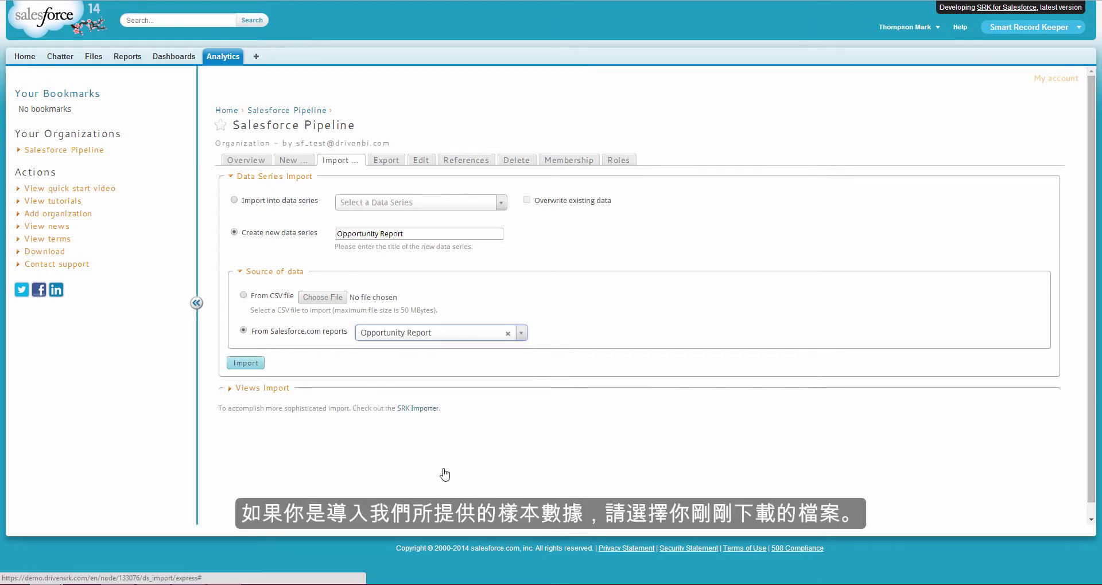
- Set the source to the Opportunity Report CSV file from the Salesforce folder and import it into the new data series
{"action": "left_click", "coordinate": [244, 296]}
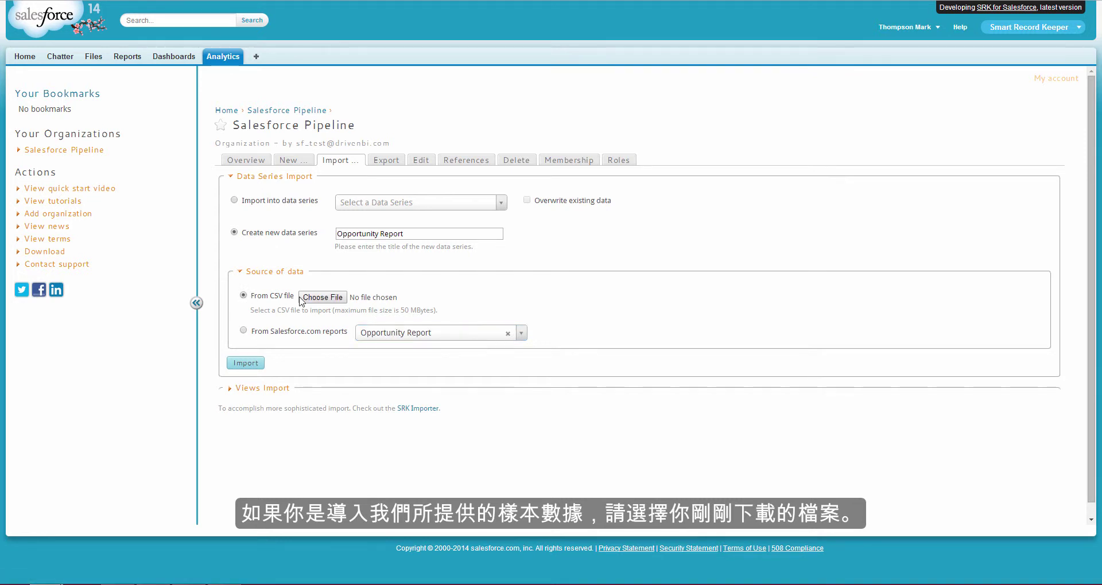
{"action": "left_click", "coordinate": [316, 298]}
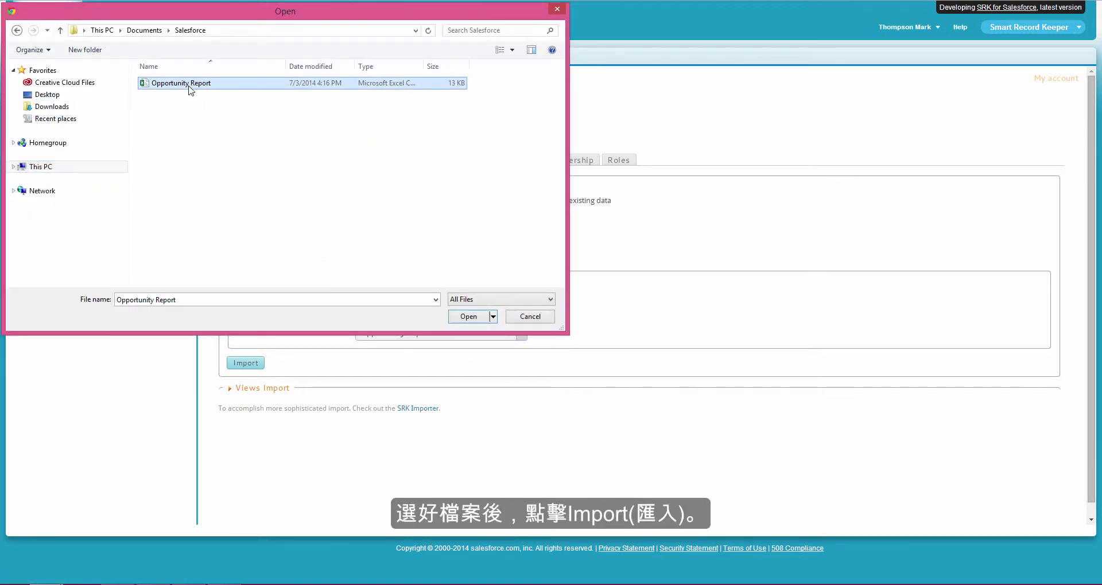
{"action": "double_click", "coordinate": [191, 89]}
{"action": "left_click", "coordinate": [247, 364]}
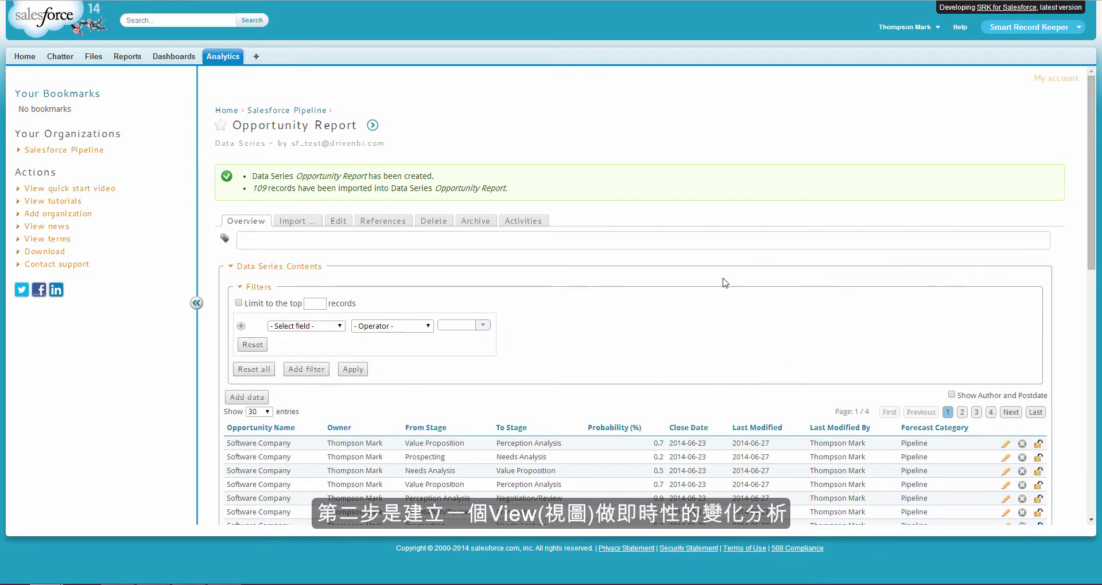
- Add a custom view sourced from Opportunity Report All Fields, outputting Opportunity Name, Owner, From Stage, To Stage and Probability (%)
{"action": "left_click_drag", "start_coordinate": [1090, 218], "coordinate": [1088, 463]}
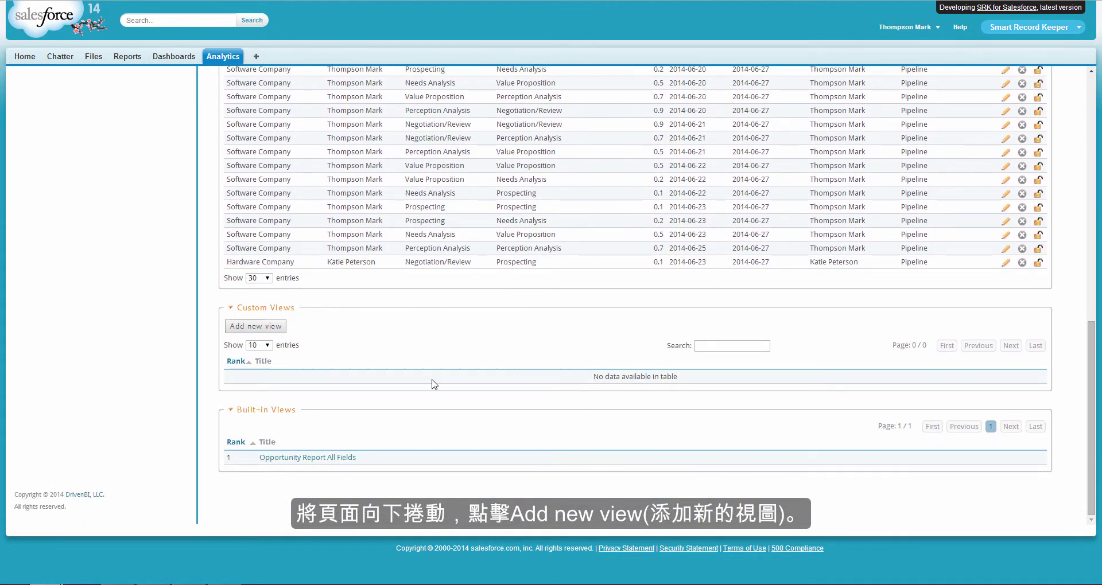
{"action": "left_click", "coordinate": [254, 327]}
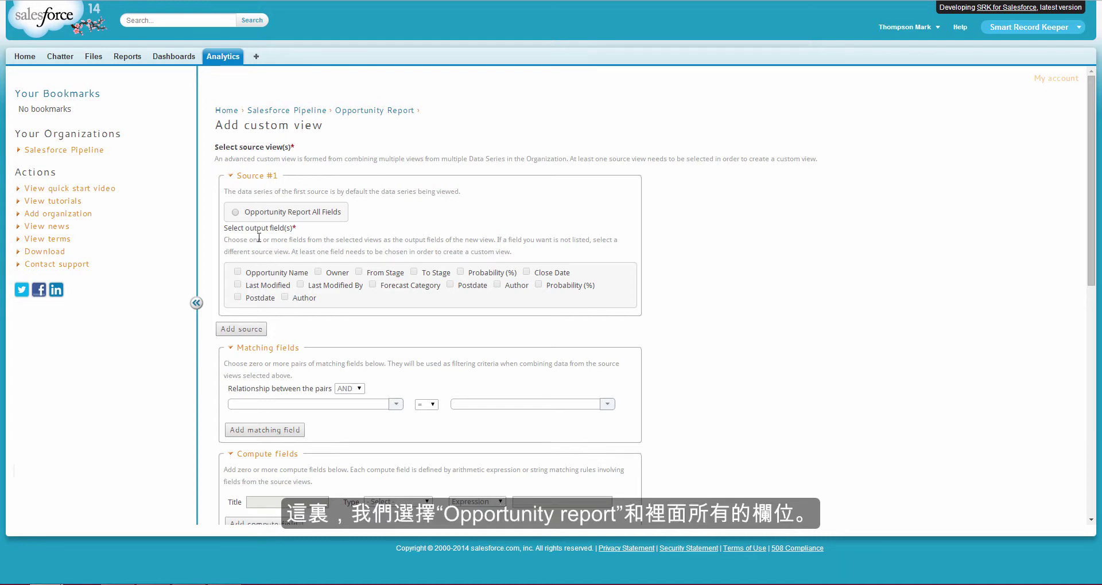
{"action": "left_click", "coordinate": [234, 212]}
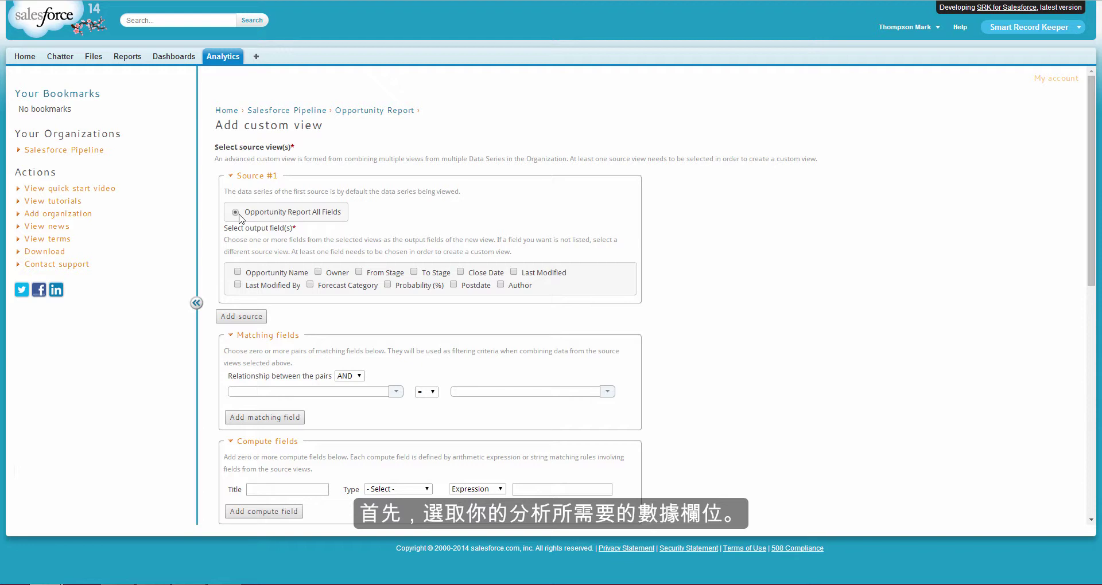
{"action": "left_click", "coordinate": [239, 275]}
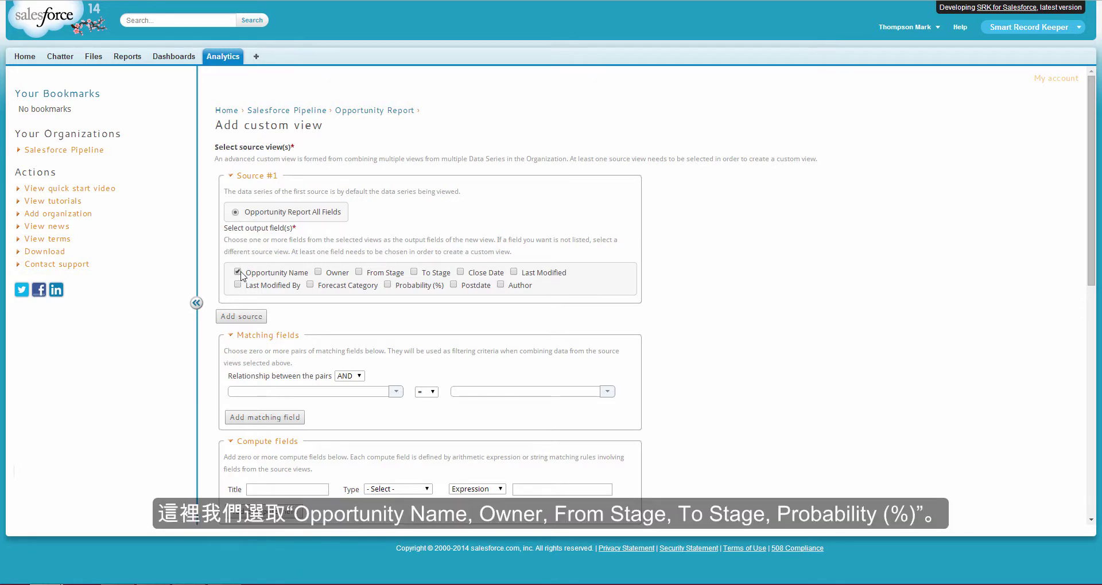
{"action": "left_click", "coordinate": [318, 273]}
{"action": "left_click", "coordinate": [359, 272]}
{"action": "left_click", "coordinate": [413, 273]}
{"action": "left_click", "coordinate": [388, 285]}
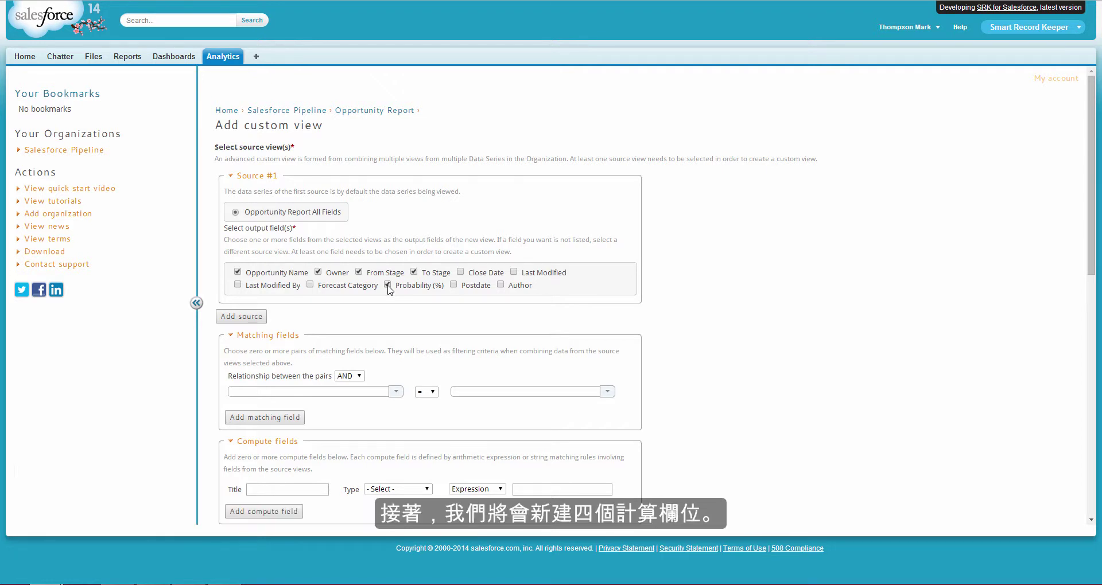
- Define a compute field titled Count, of type Integer, with the expression 1
{"action": "scroll", "coordinate": [374, 339], "scroll_direction": "down", "scroll_amount": 3}
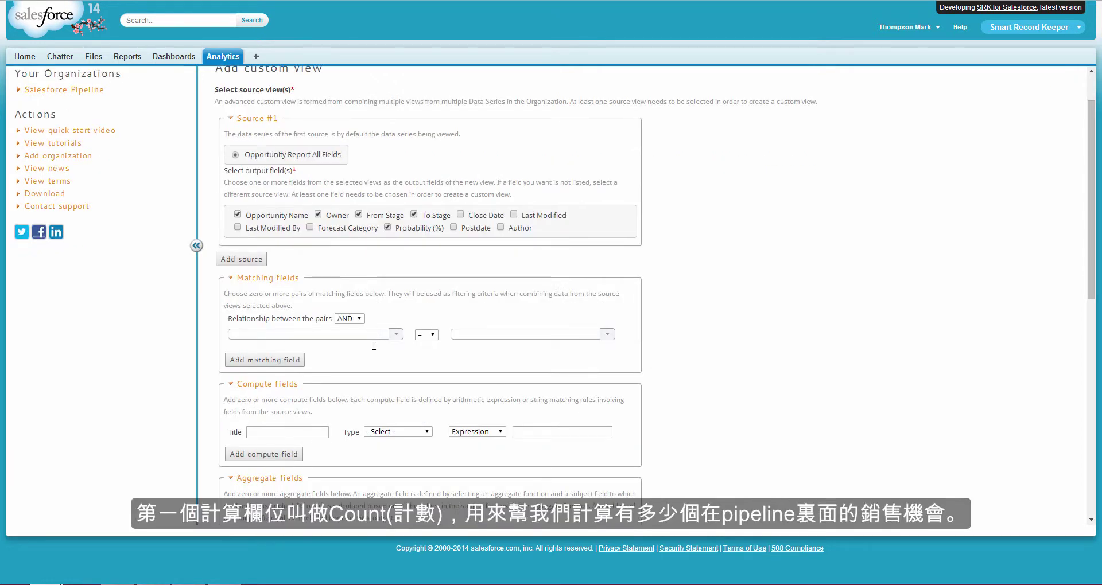
{"action": "scroll", "coordinate": [374, 352], "scroll_direction": "down", "scroll_amount": 1}
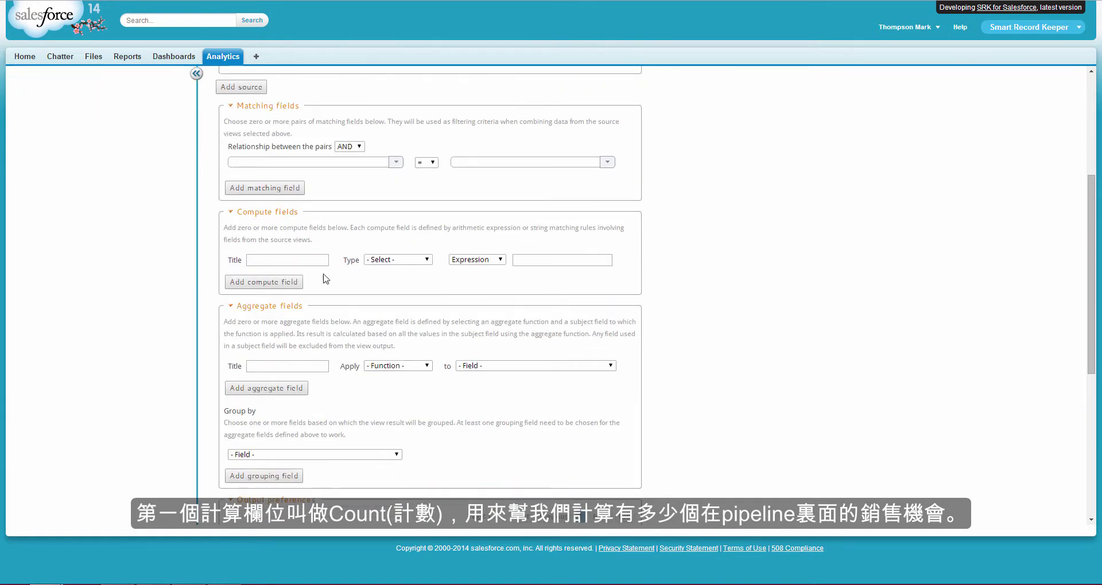
{"action": "left_click", "coordinate": [264, 256]}
{"action": "type", "text": "Count"}
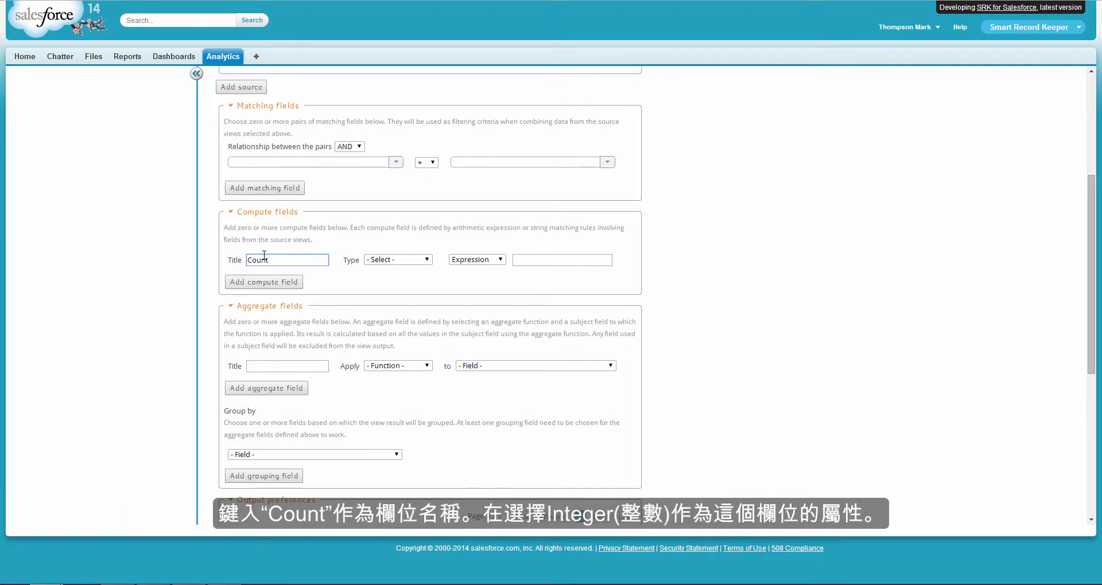
{"action": "left_click", "coordinate": [388, 260]}
{"action": "left_click", "coordinate": [393, 288]}
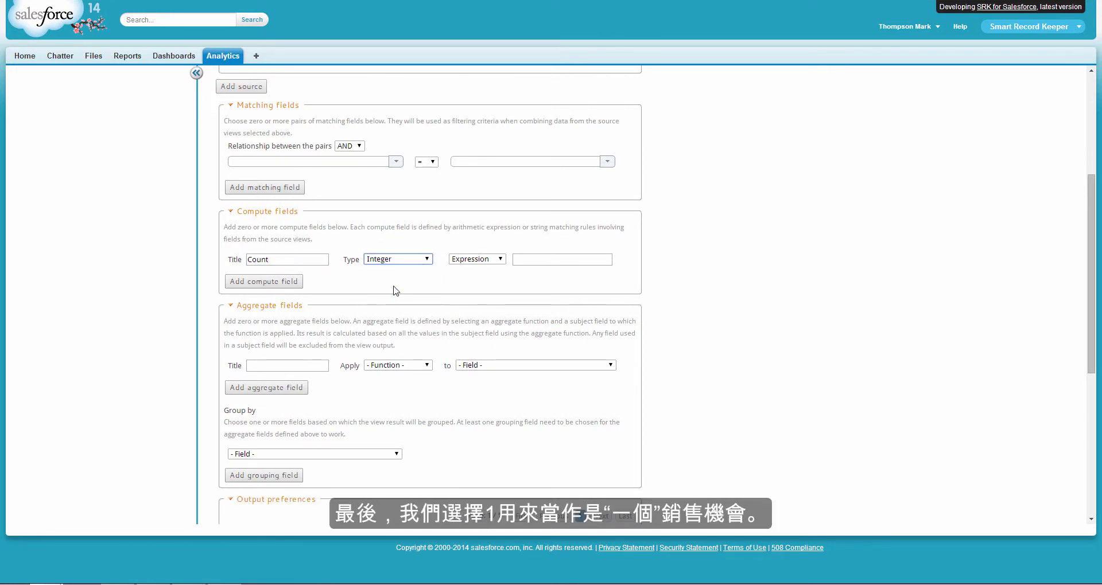
{"action": "left_click", "coordinate": [522, 261]}
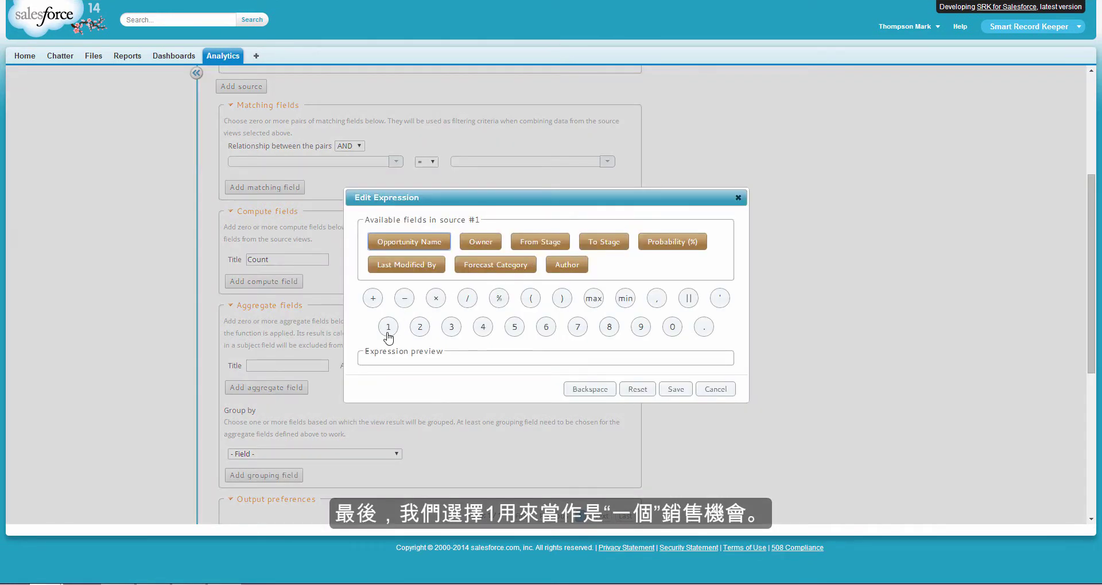
{"action": "left_click", "coordinate": [388, 328]}
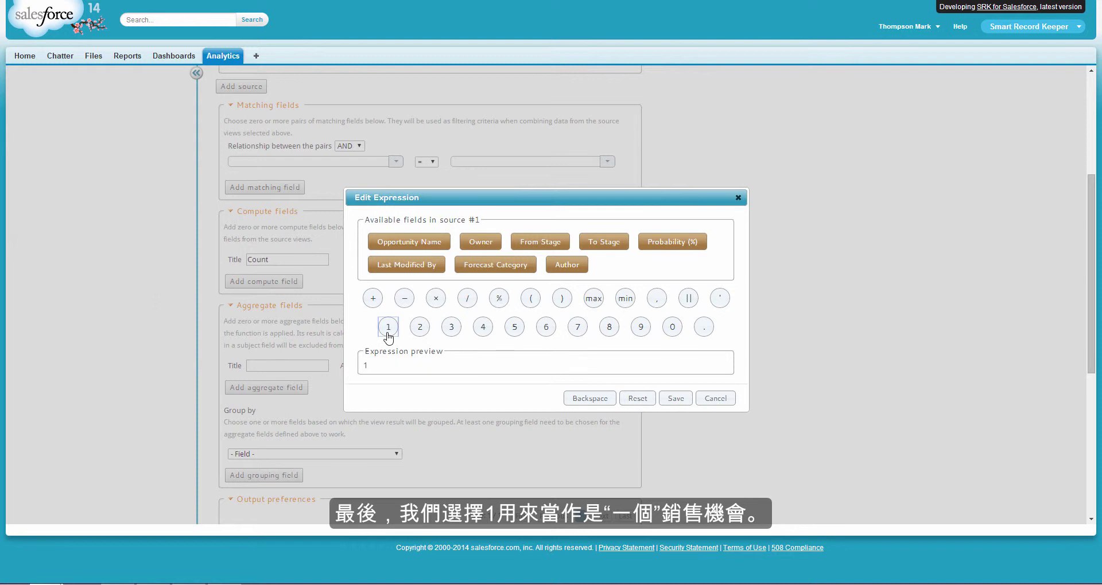
{"action": "left_click", "coordinate": [677, 403]}
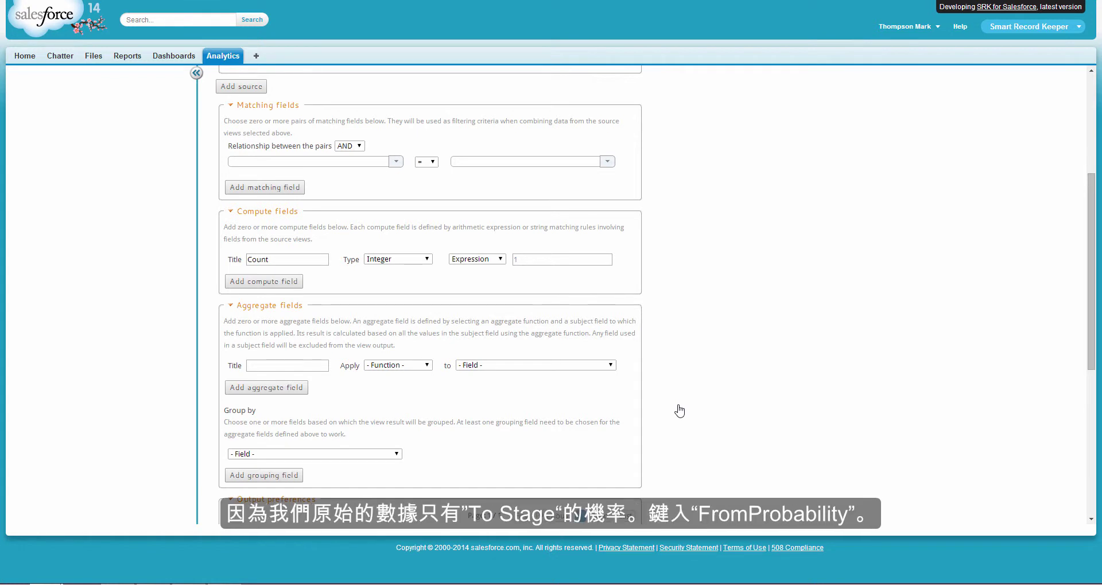
- Add a second compute field titled FromProbability with the type Single-line text
{"action": "left_click", "coordinate": [290, 283]}
{"action": "left_click", "coordinate": [282, 281]}
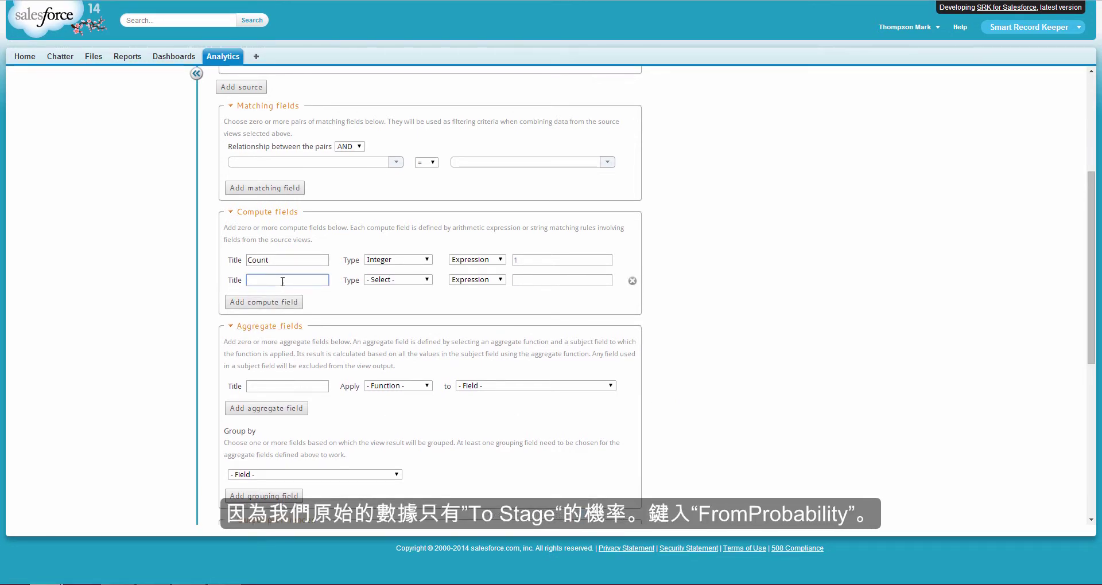
{"action": "type", "text": "FromProbability"}
{"action": "left_click", "coordinate": [376, 280]}
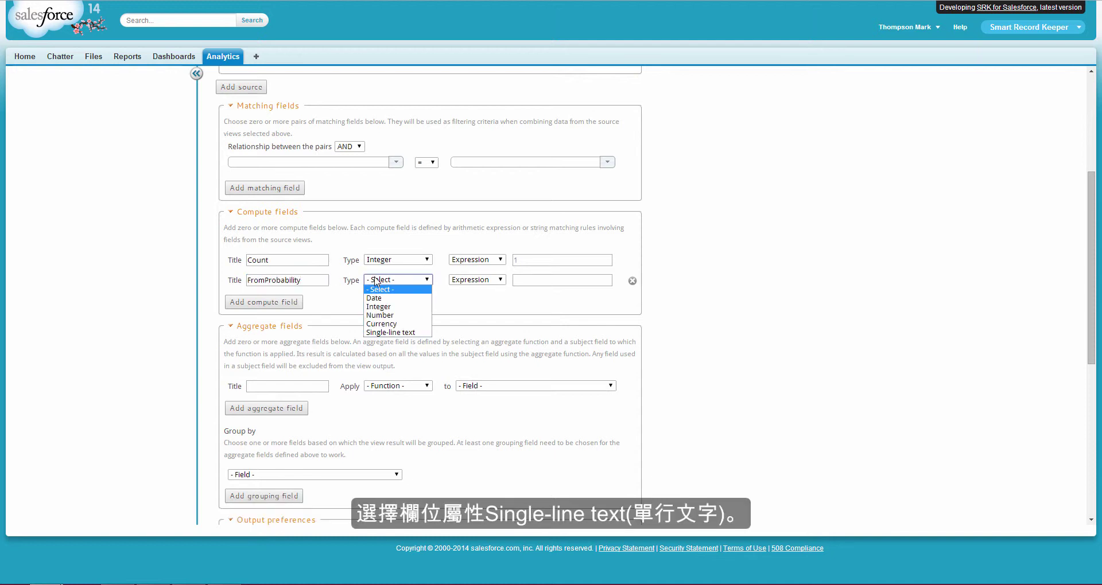
{"action": "left_click", "coordinate": [371, 337]}
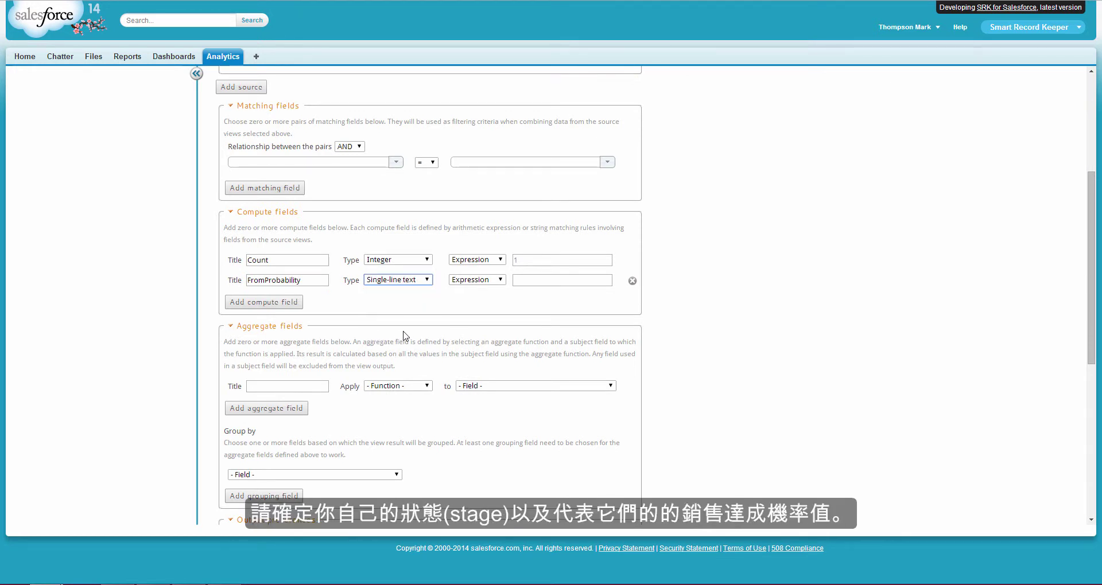
- Save FromProbability matching rules on From Stage: Prospecting .1, Needs Analysis .2, Value Proposition .3, Perception Analysis .4, Negotiation/Review .5, using #^stage$# patterns
{"action": "left_click", "coordinate": [524, 281]}
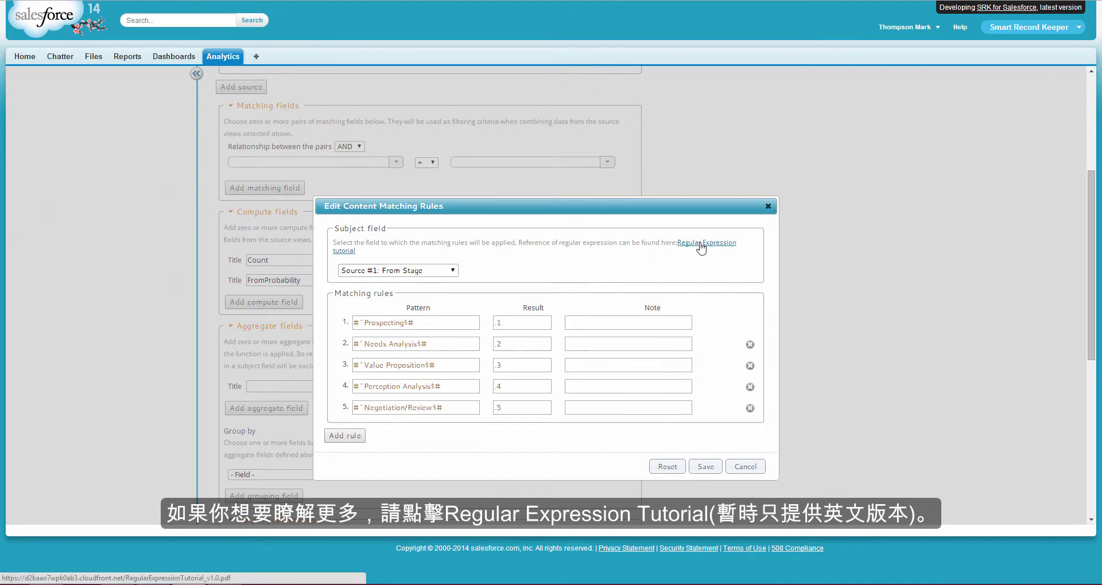
{"action": "left_click", "coordinate": [449, 273]}
{"action": "left_click", "coordinate": [431, 324]}
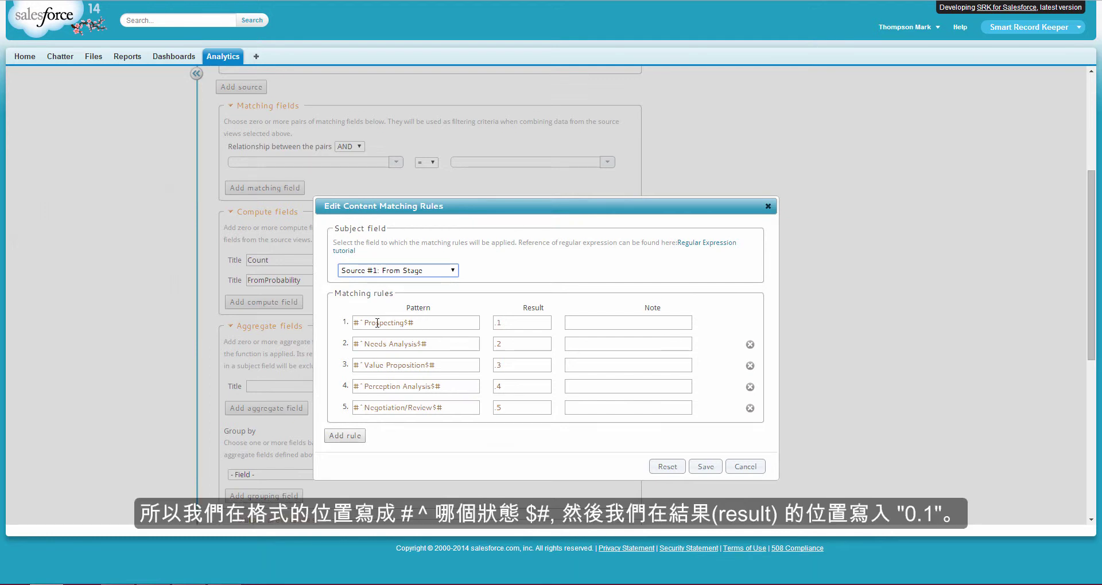
{"action": "left_click_drag", "start_coordinate": [363, 323], "coordinate": [352, 323]}
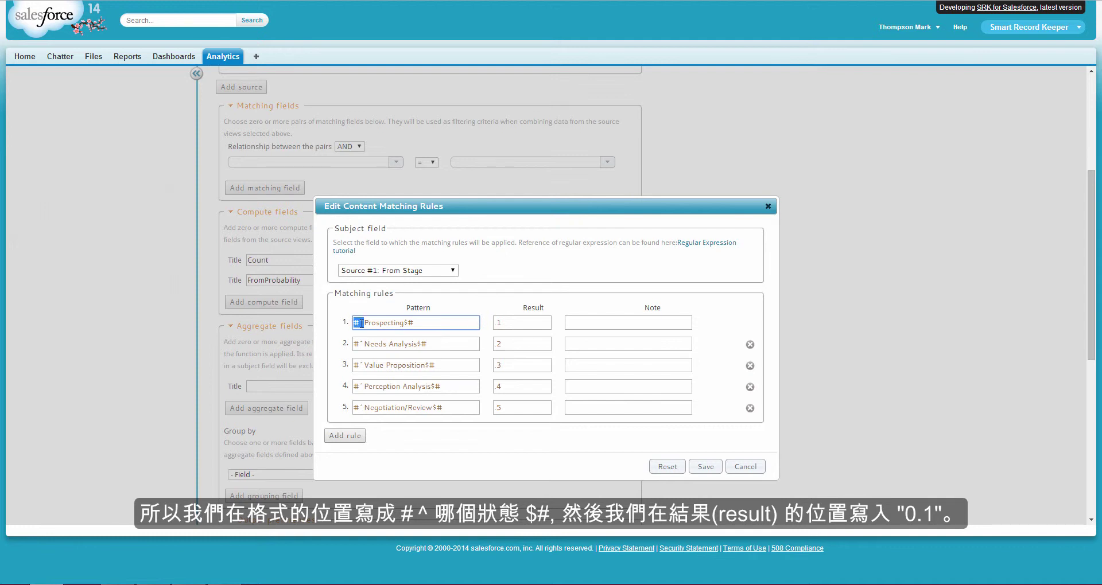
{"action": "left_click_drag", "start_coordinate": [365, 323], "coordinate": [406, 321]}
{"action": "left_click", "coordinate": [407, 321]}
{"action": "left_click_drag", "start_coordinate": [404, 322], "coordinate": [417, 322]}
{"action": "left_click_drag", "start_coordinate": [500, 322], "coordinate": [488, 324]}
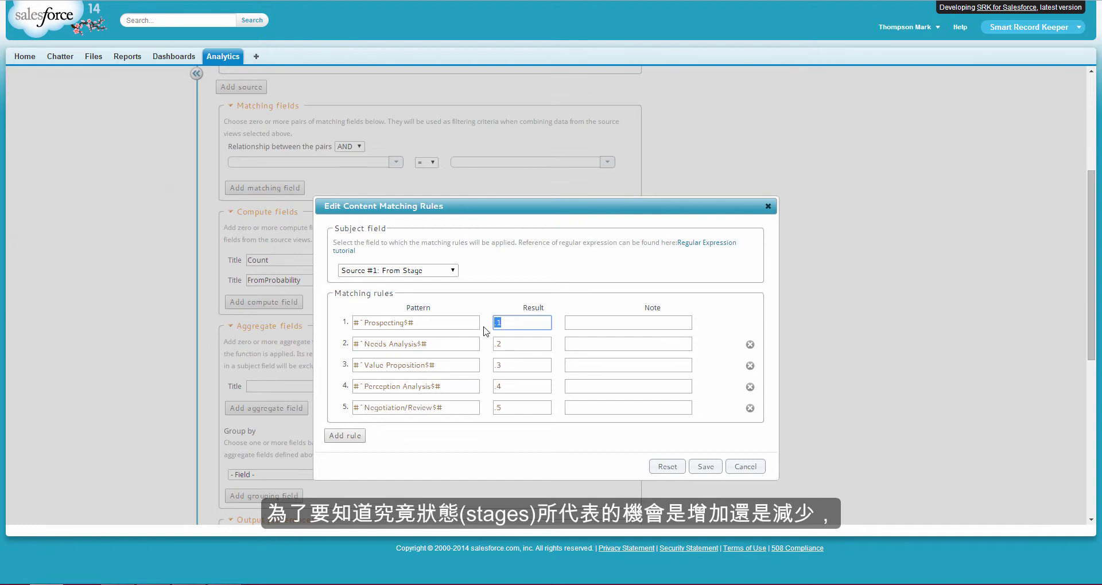
{"action": "left_click", "coordinate": [706, 467]}
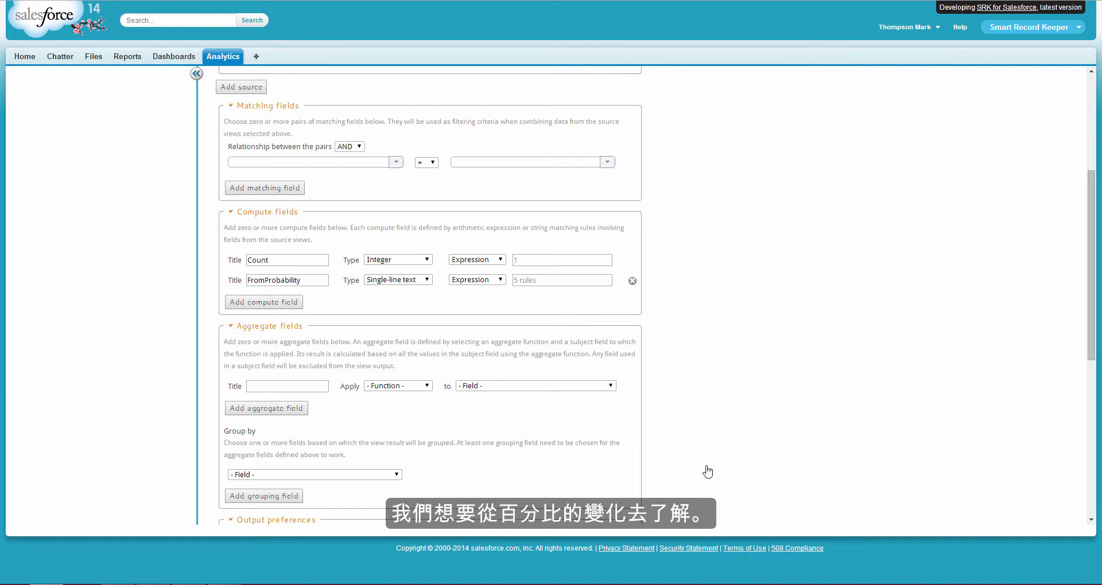
- Add a third compute field titled Step Value with the type Number
{"action": "left_click", "coordinate": [275, 302]}
{"action": "left_click", "coordinate": [274, 303]}
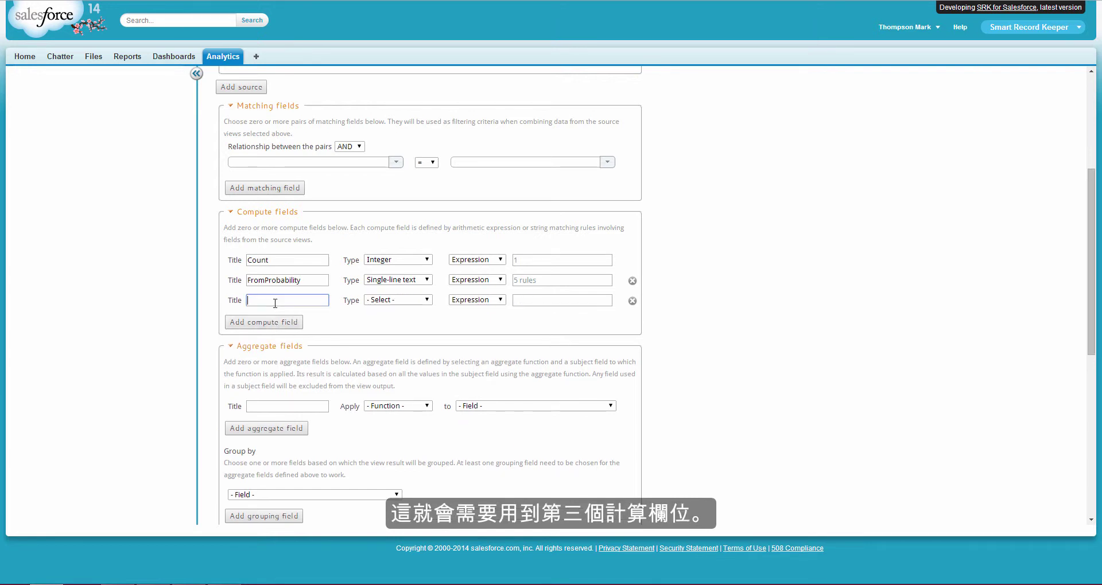
{"action": "type", "text": "Step Value"}
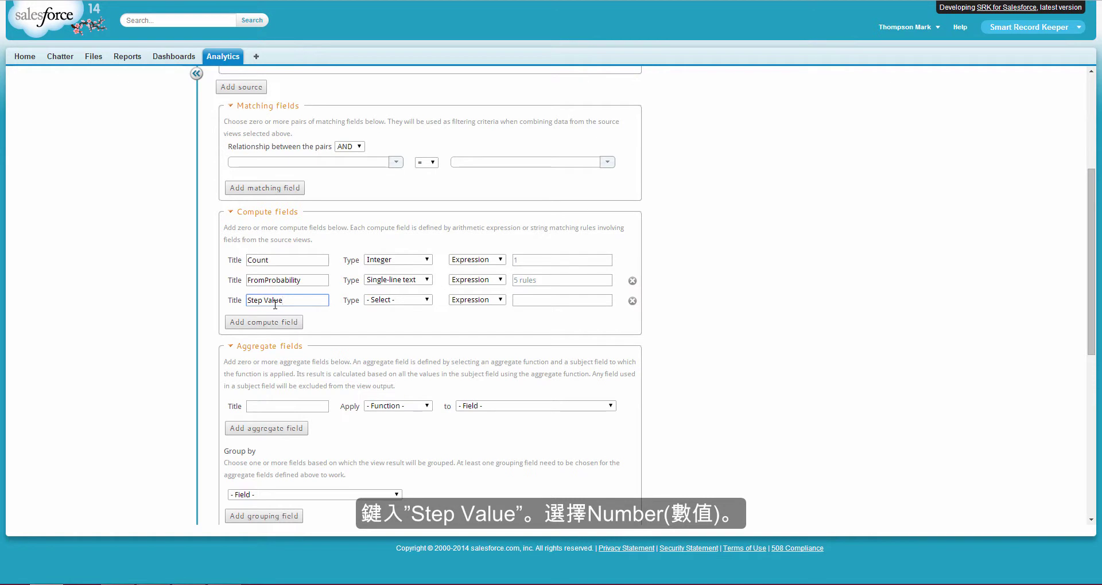
{"action": "left_click", "coordinate": [396, 299]}
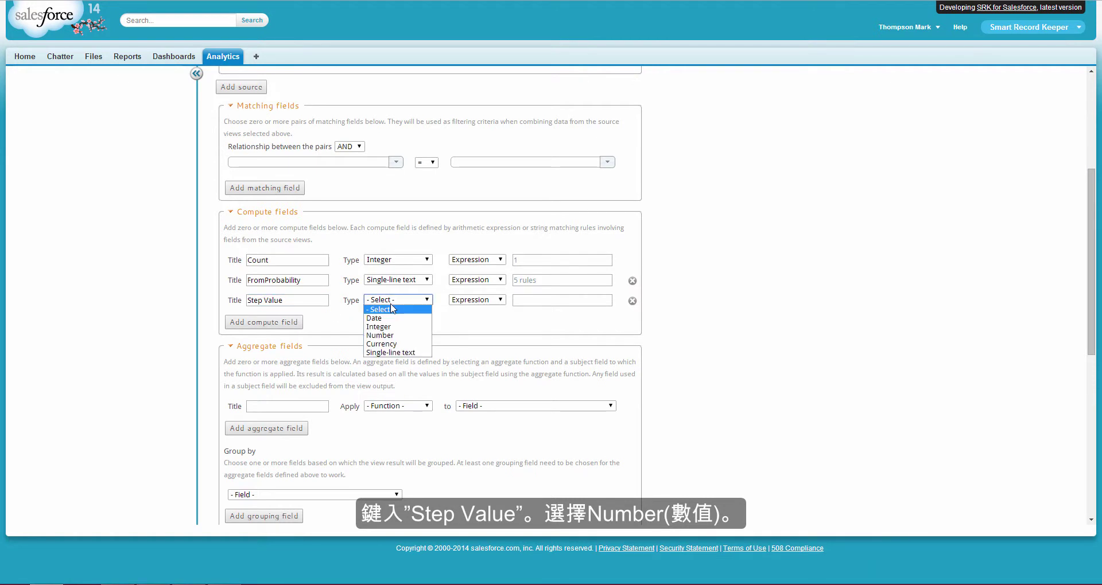
{"action": "left_click", "coordinate": [388, 335]}
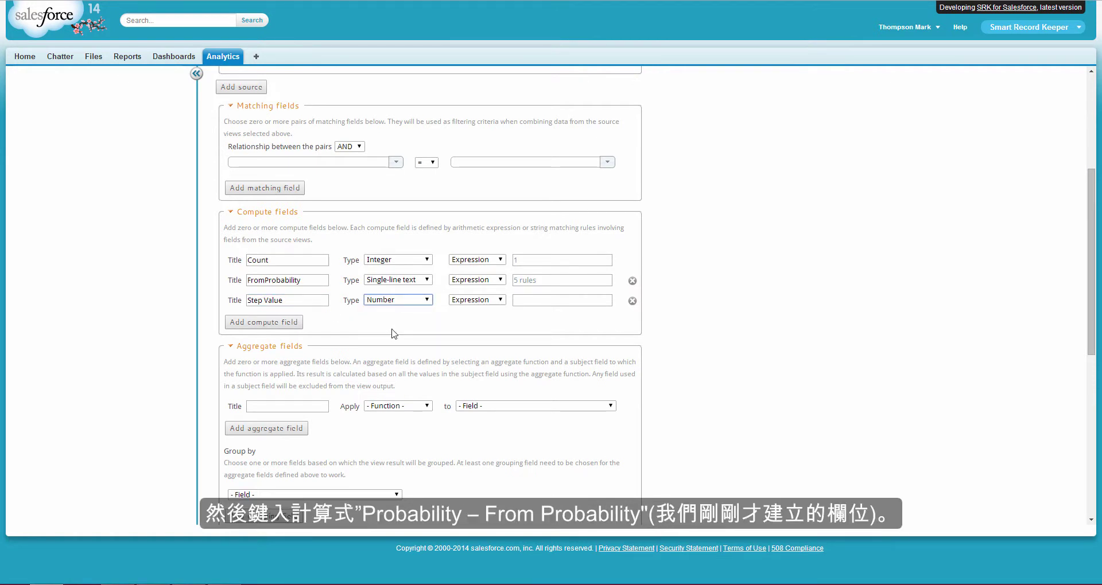
- Save the Step Value expression as source field Probability (%) minus the compute field FromProbability
{"action": "left_click", "coordinate": [520, 302]}
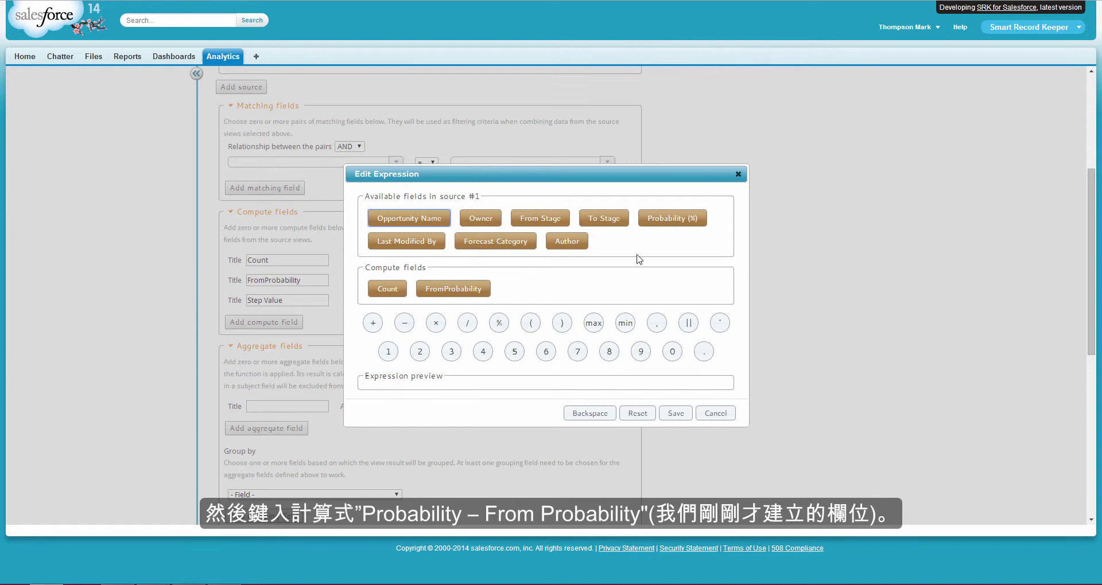
{"action": "left_click", "coordinate": [653, 226]}
{"action": "left_click", "coordinate": [404, 325]}
{"action": "left_click", "coordinate": [453, 296]}
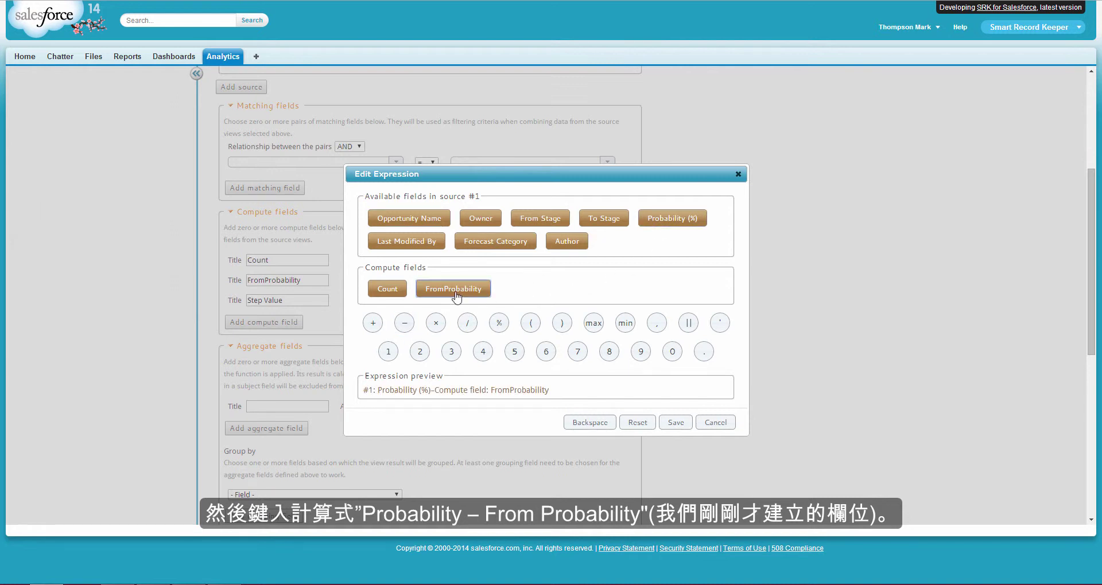
{"action": "left_click", "coordinate": [676, 423]}
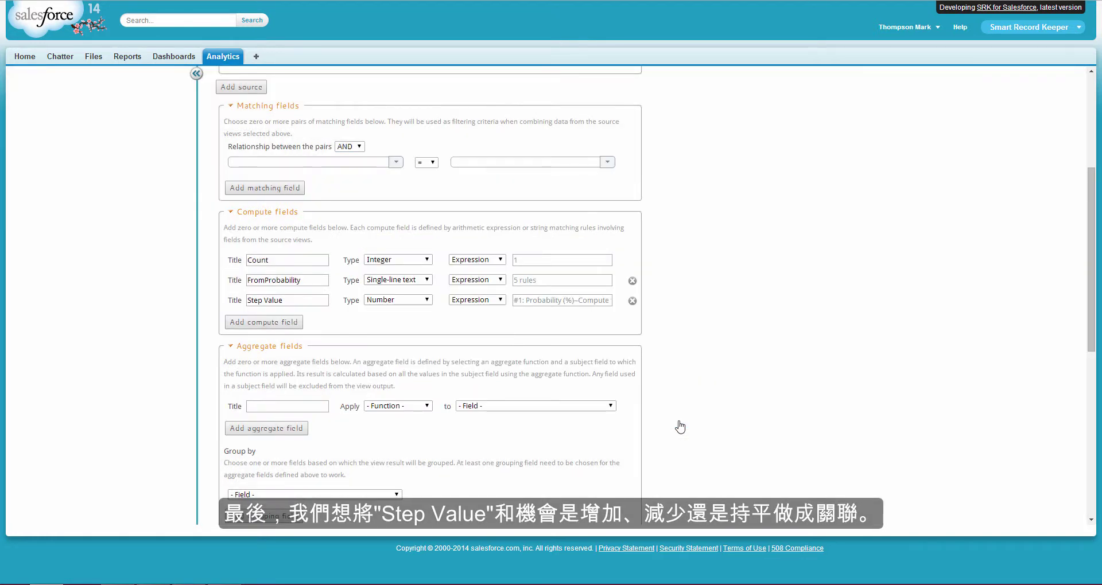
- Add a fourth compute field titled Status with the type Single-line text
{"action": "left_click", "coordinate": [284, 322]}
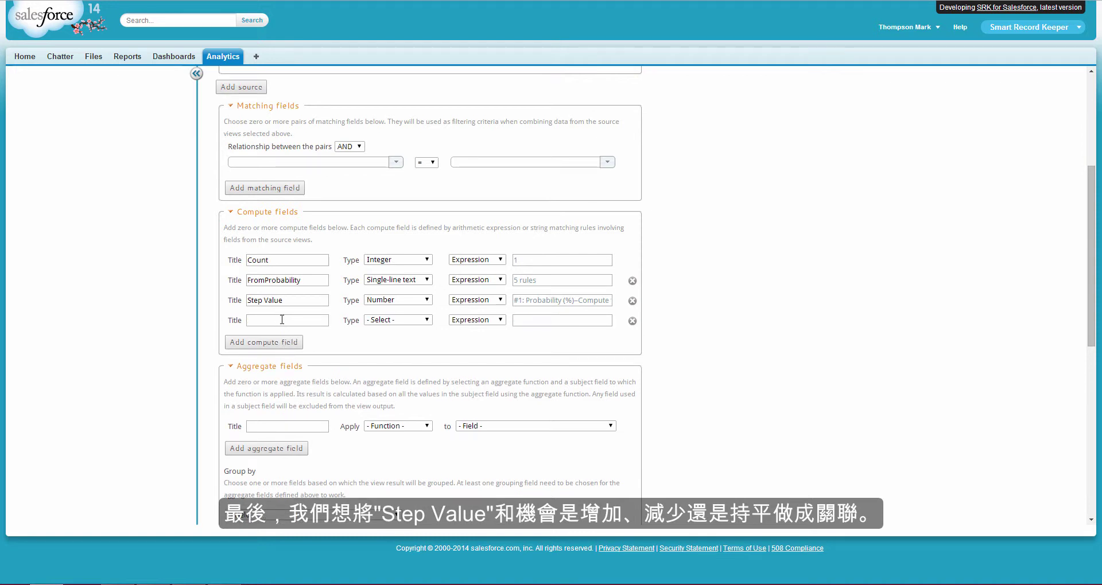
{"action": "left_click", "coordinate": [282, 319]}
{"action": "type", "text": "Status"}
{"action": "left_click", "coordinate": [396, 320]}
{"action": "left_click", "coordinate": [395, 372]}
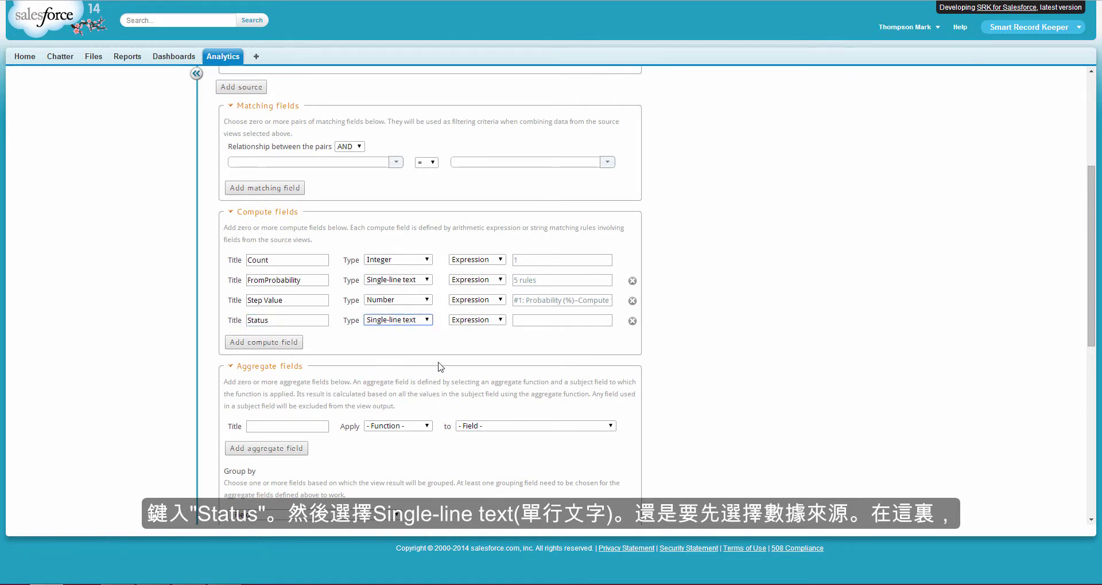
- Save Status matching rules on Step Value: #^0$# gives 2. Stayed Same, #^-(.*)$# gives 3. Moved Down, #^(.*)$# gives 1. Moved Up
{"action": "left_click", "coordinate": [520, 321]}
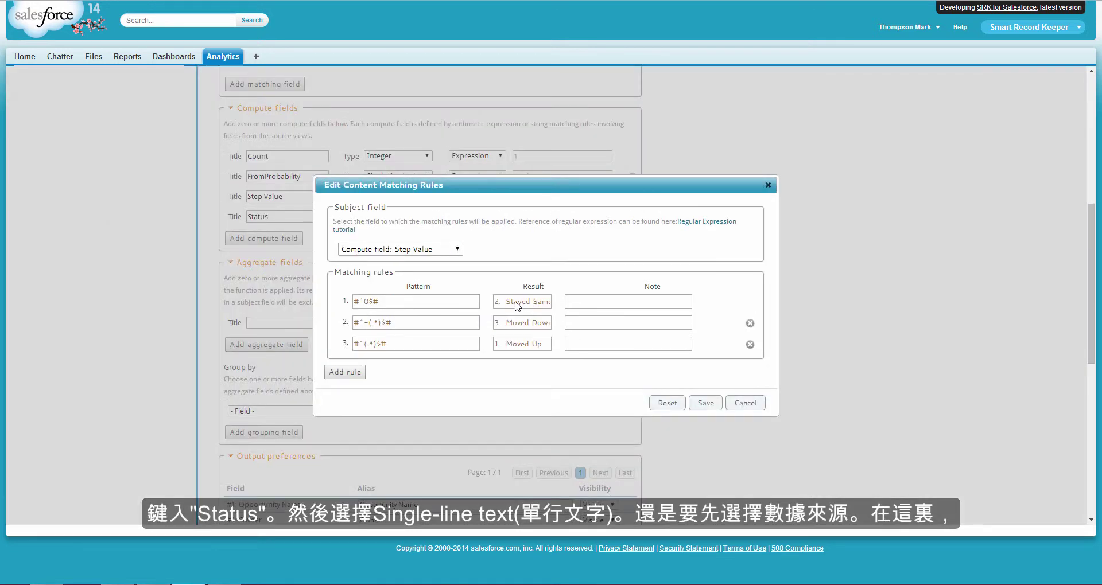
{"action": "left_click", "coordinate": [447, 249]}
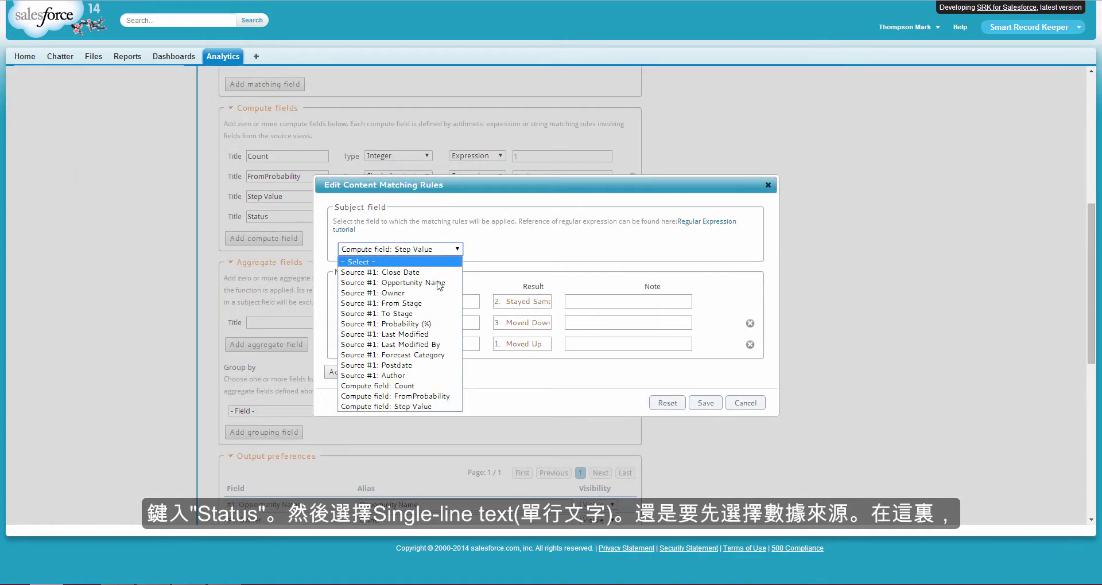
{"action": "left_click", "coordinate": [431, 406]}
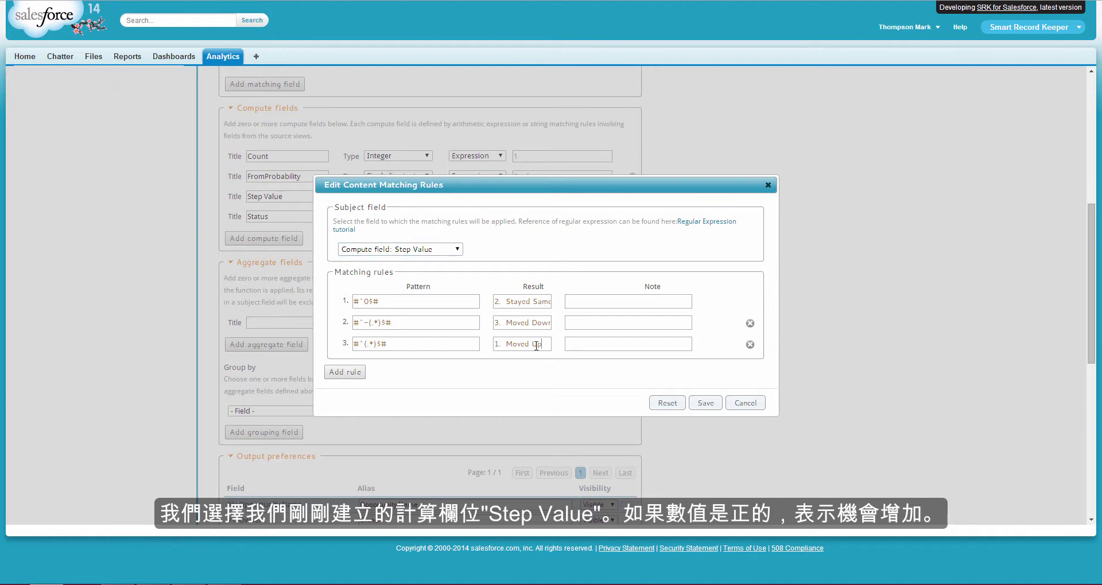
{"action": "left_click_drag", "start_coordinate": [549, 345], "coordinate": [464, 345]}
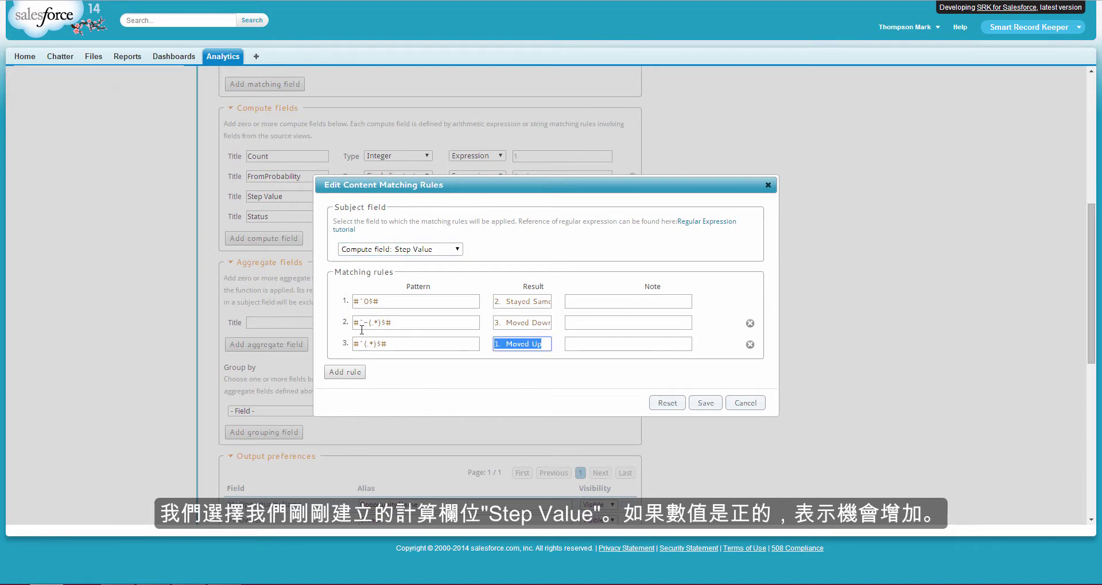
{"action": "left_click_drag", "start_coordinate": [494, 323], "coordinate": [553, 321]}
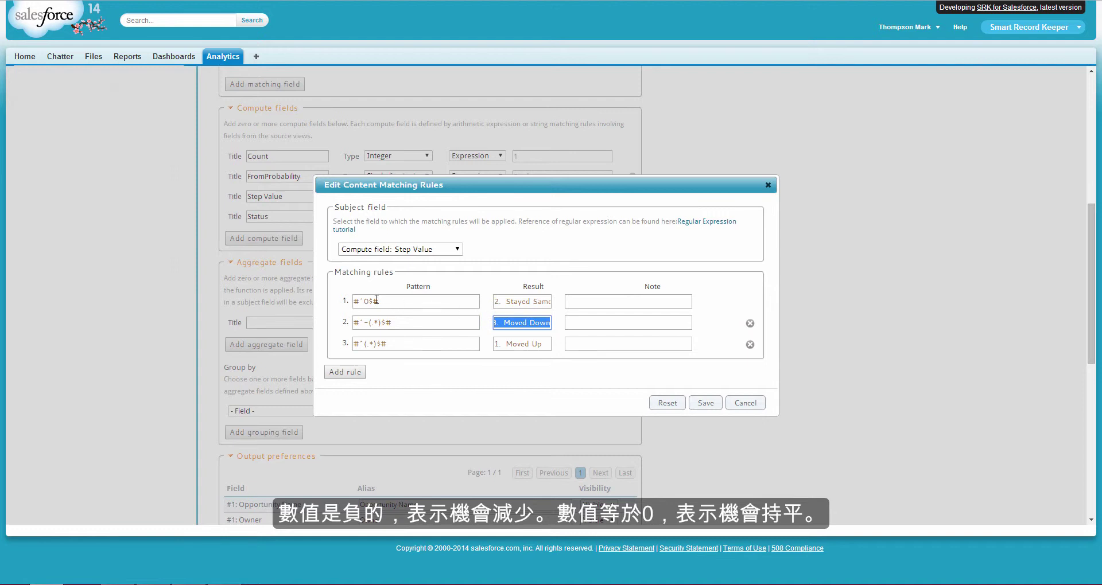
{"action": "left_click_drag", "start_coordinate": [494, 301], "coordinate": [565, 307]}
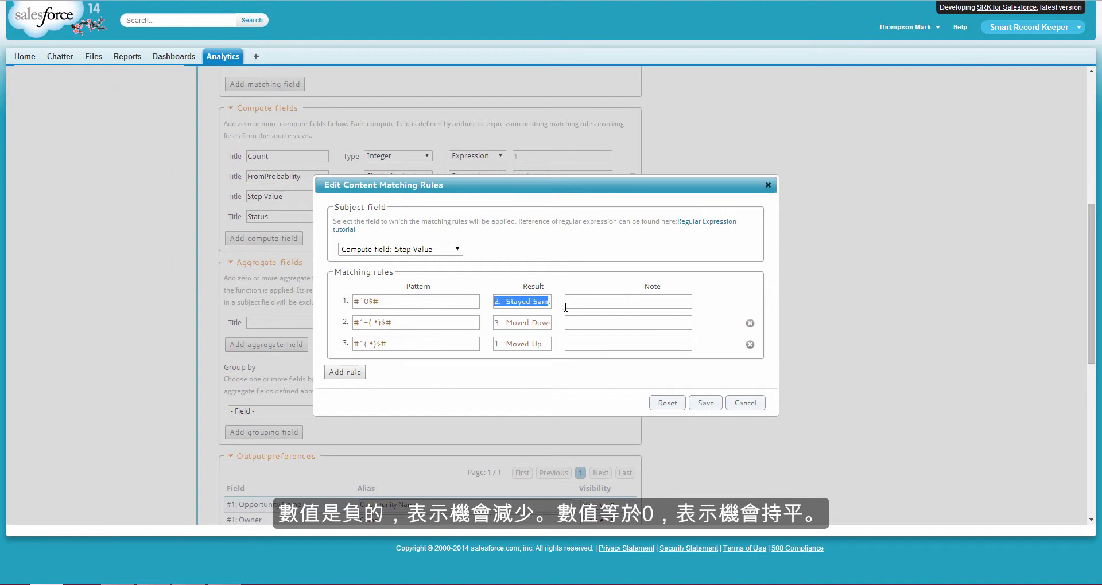
{"action": "left_click", "coordinate": [571, 374]}
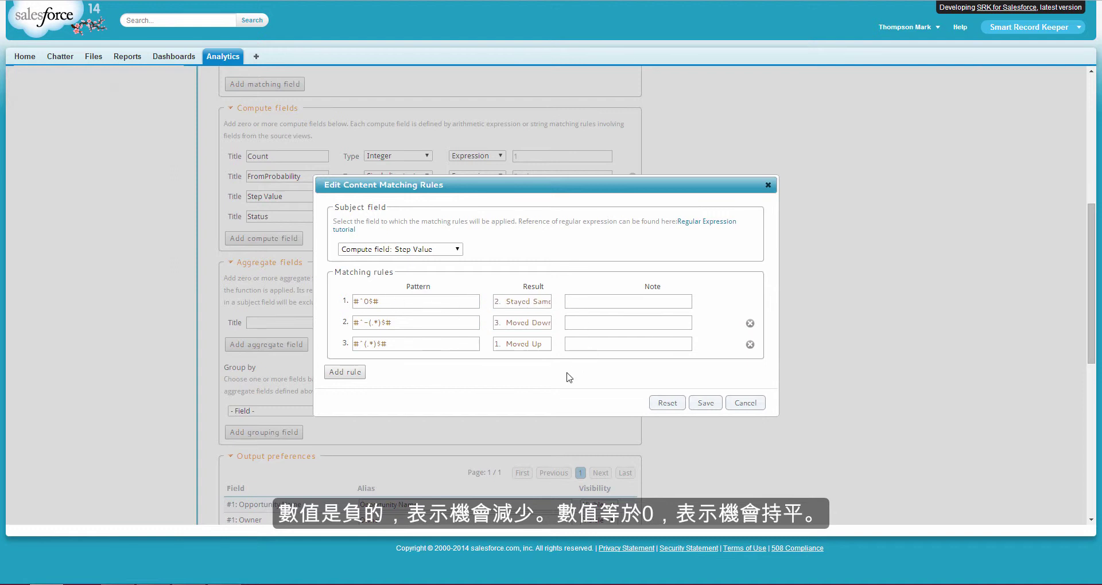
{"action": "left_click", "coordinate": [705, 403]}
- Title the custom view Detailed Probability View and submit the view definition
{"action": "scroll", "coordinate": [705, 412], "scroll_direction": "down", "scroll_amount": 8}
{"action": "left_click", "coordinate": [268, 441]}
{"action": "type", "text": "Detail"}
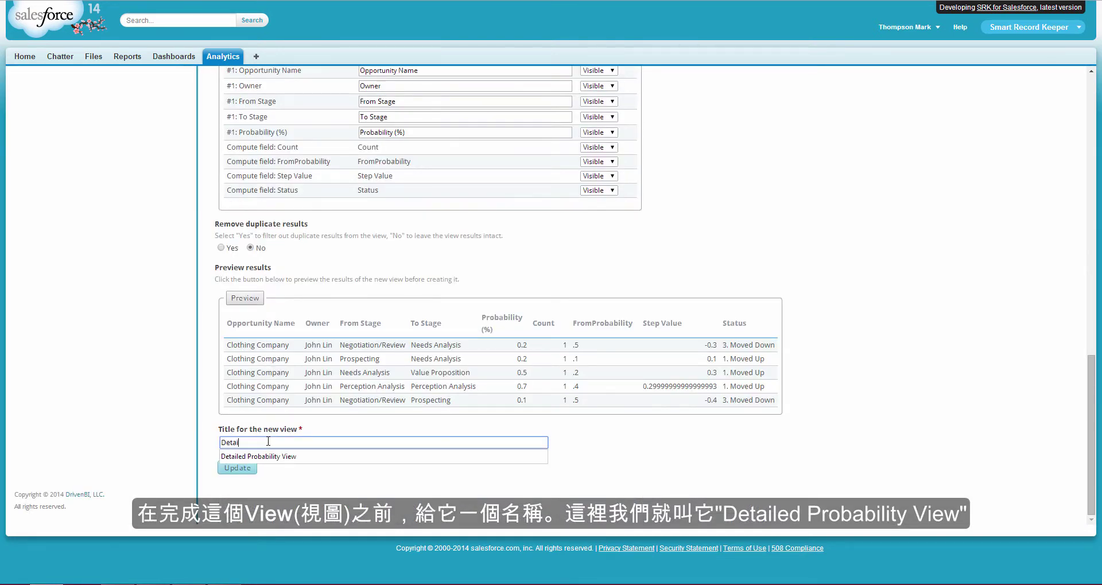
{"action": "type", "text": "ed Probability View"}
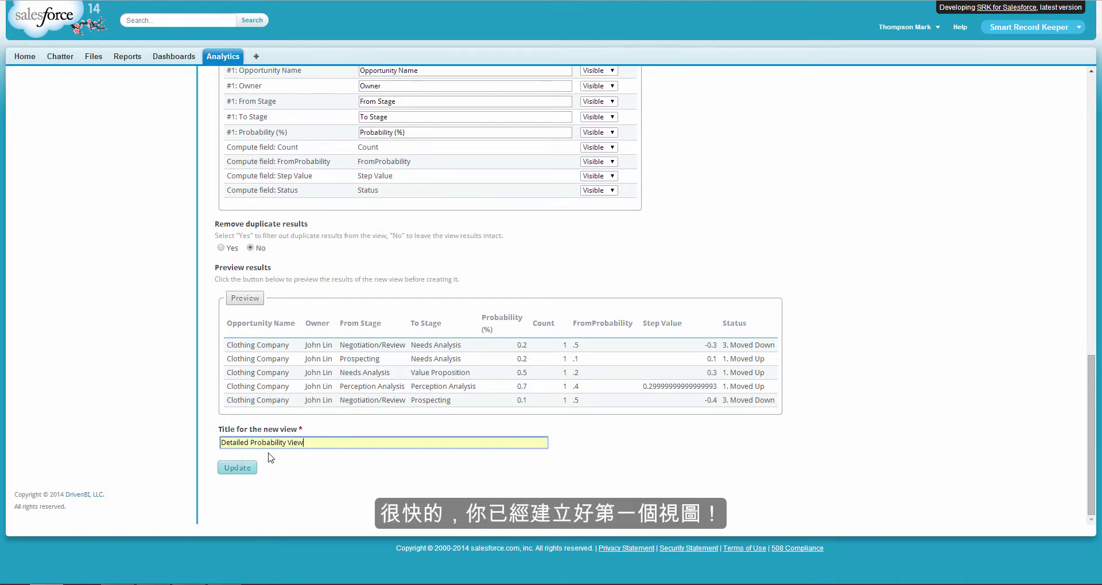
{"action": "left_click", "coordinate": [237, 469]}
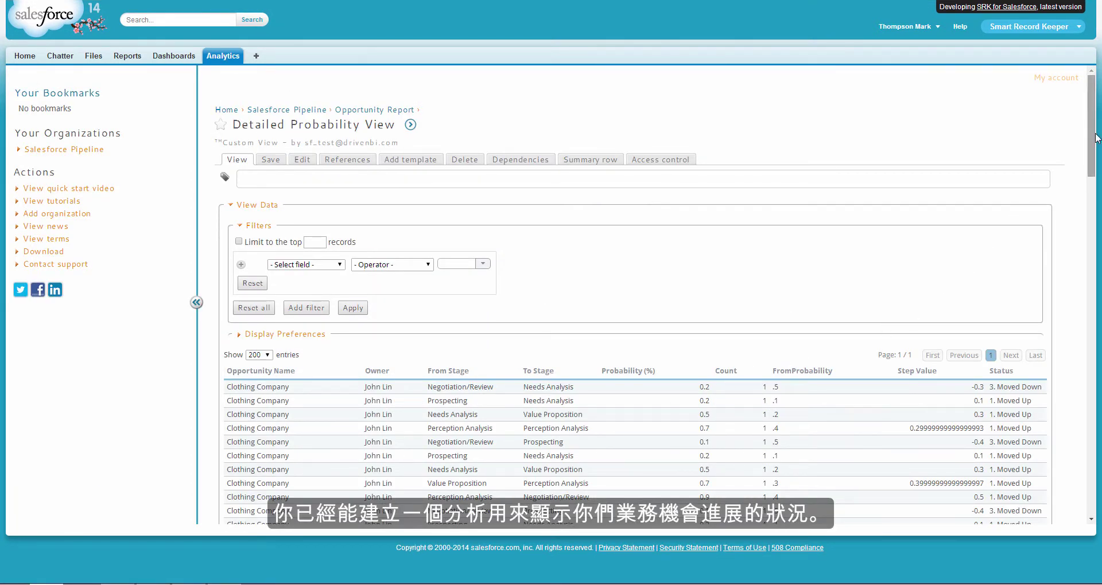
- Show a pie chart of the Count field grouped by Status for the Detailed Probability View
{"action": "left_click_drag", "start_coordinate": [1095, 145], "coordinate": [1095, 216]}
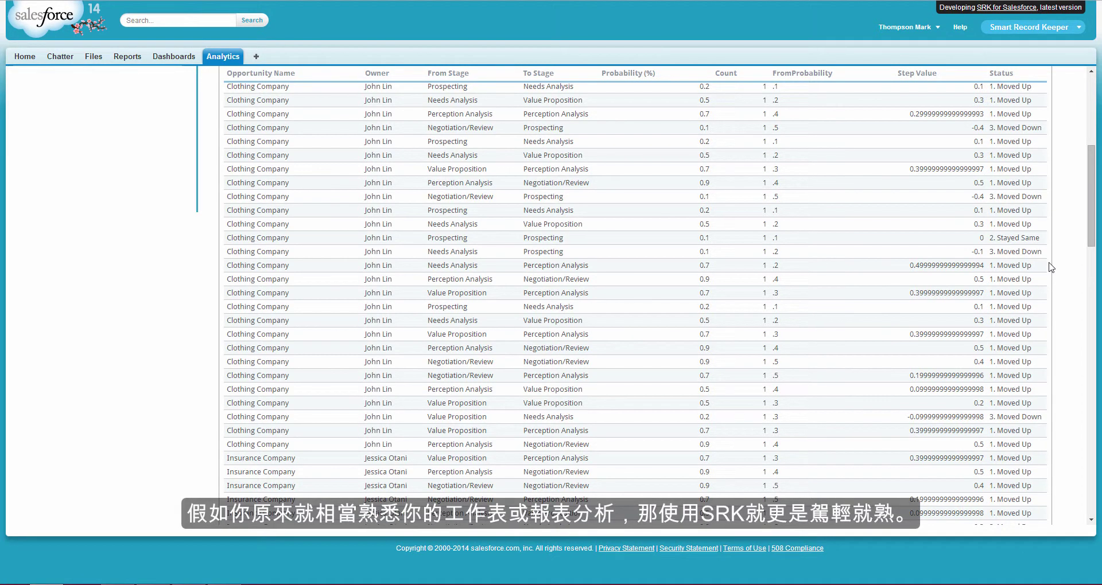
{"action": "left_click_drag", "start_coordinate": [1092, 242], "coordinate": [1091, 517]}
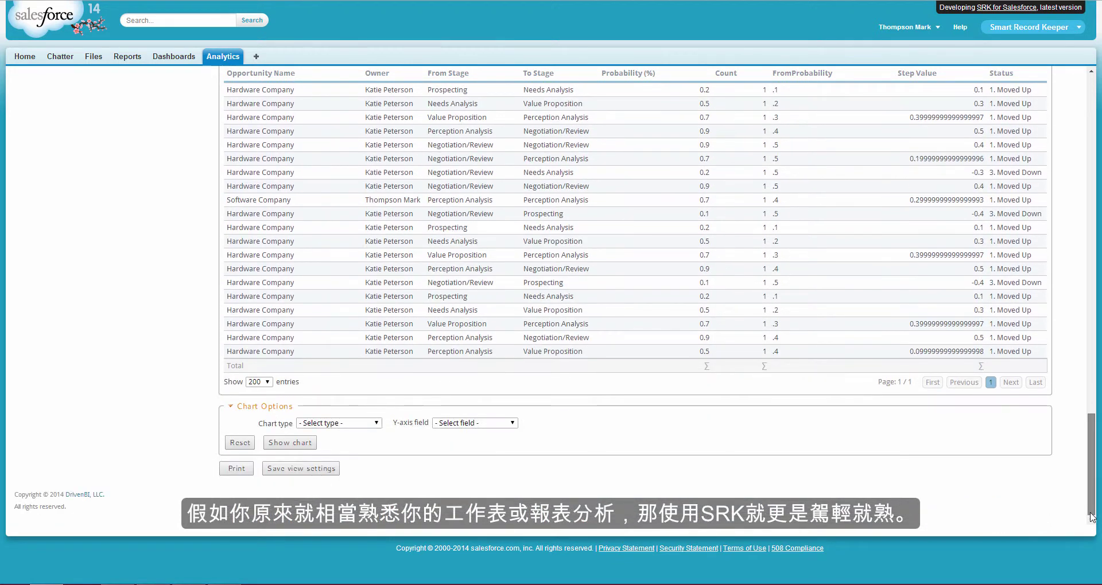
{"action": "left_click", "coordinate": [260, 382]}
{"action": "left_click", "coordinate": [263, 424]}
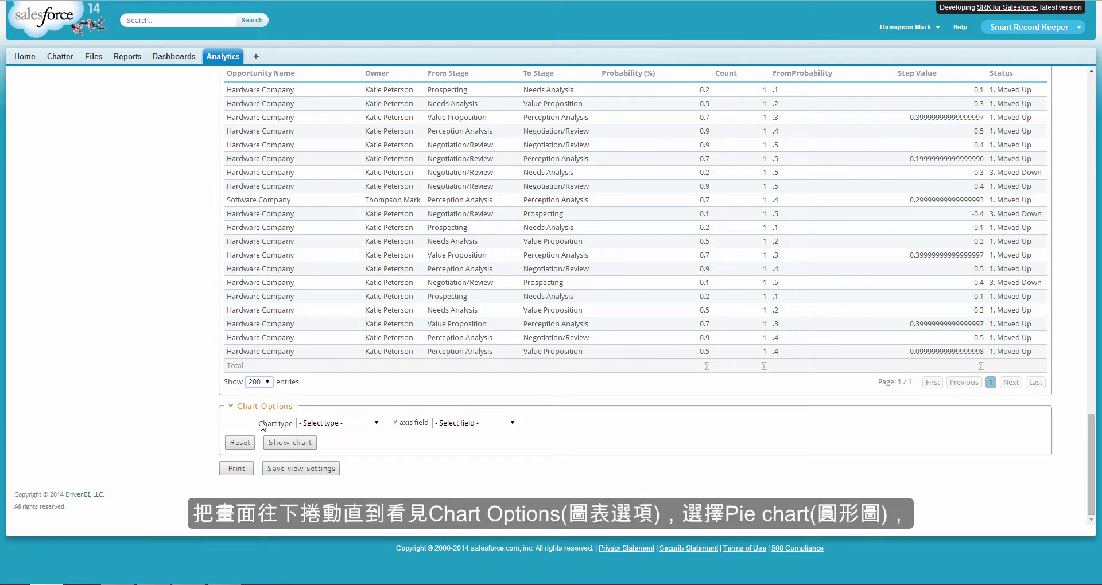
{"action": "left_click", "coordinate": [309, 423]}
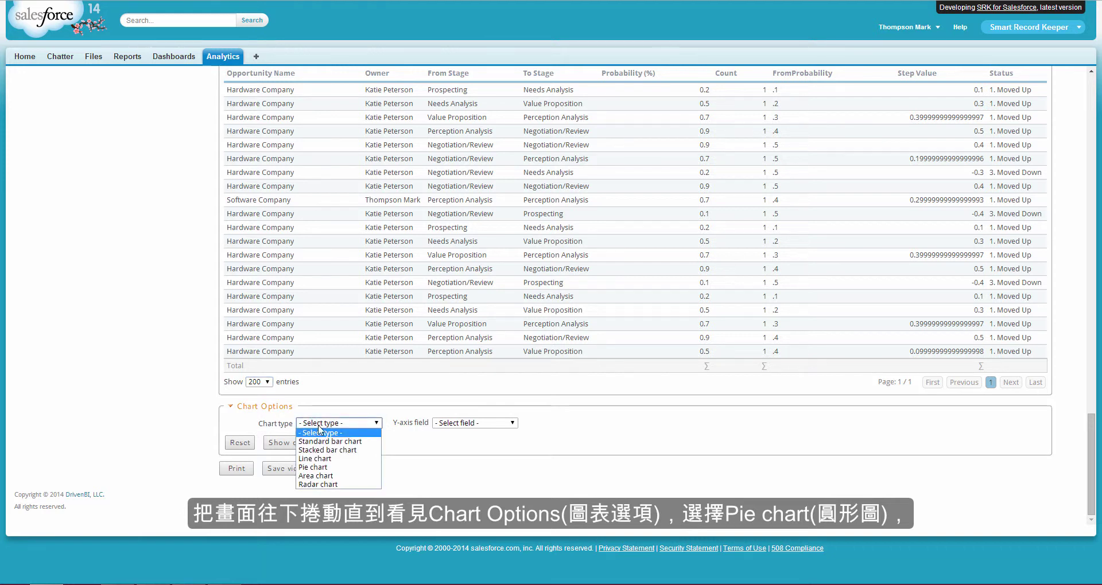
{"action": "left_click", "coordinate": [327, 468]}
{"action": "left_click", "coordinate": [447, 424]}
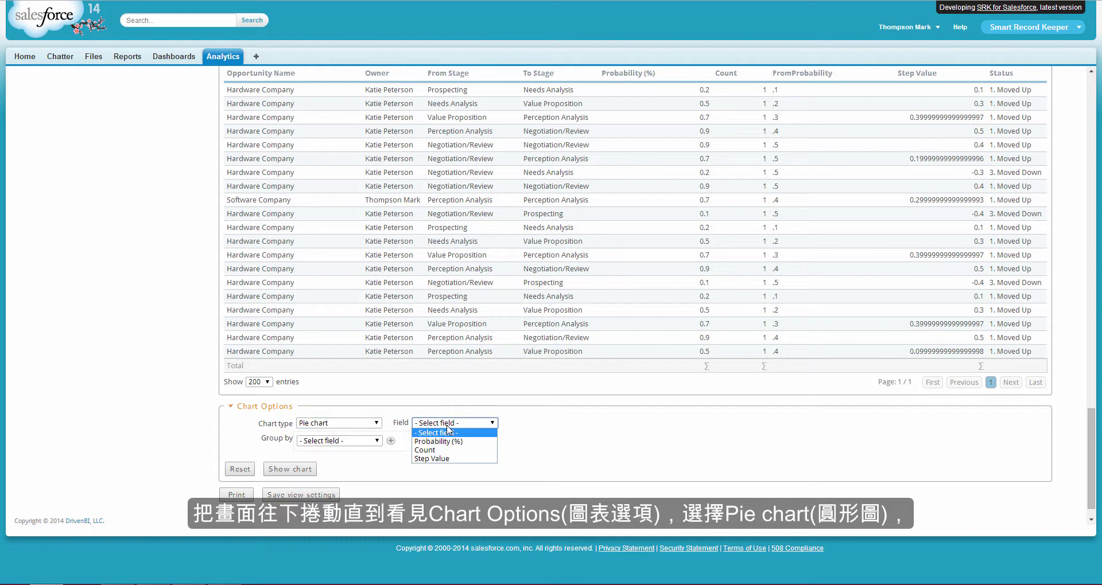
{"action": "left_click", "coordinate": [448, 451]}
{"action": "left_click", "coordinate": [370, 442]}
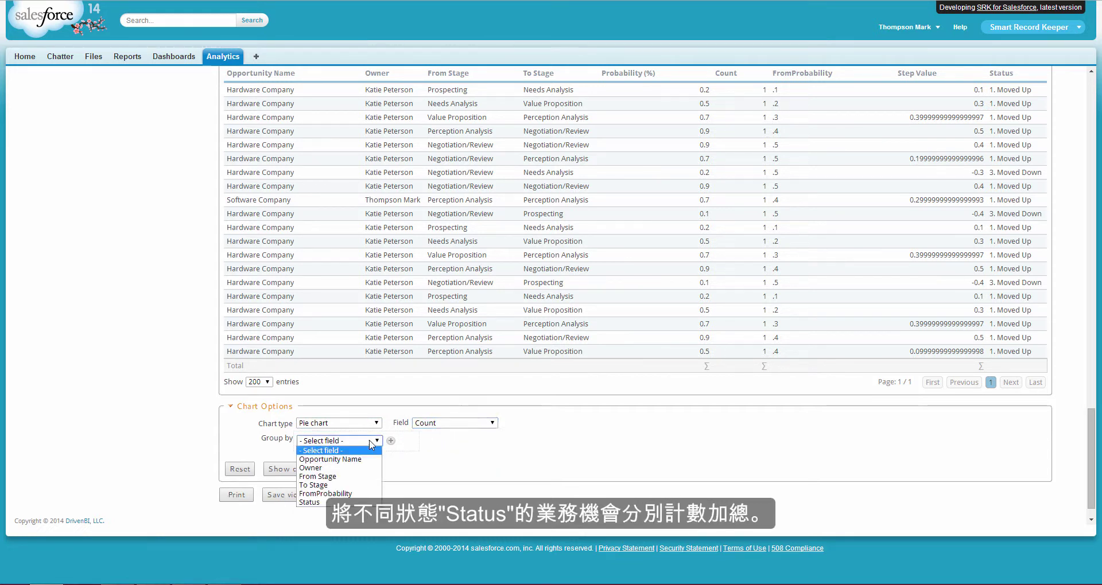
{"action": "left_click", "coordinate": [311, 502]}
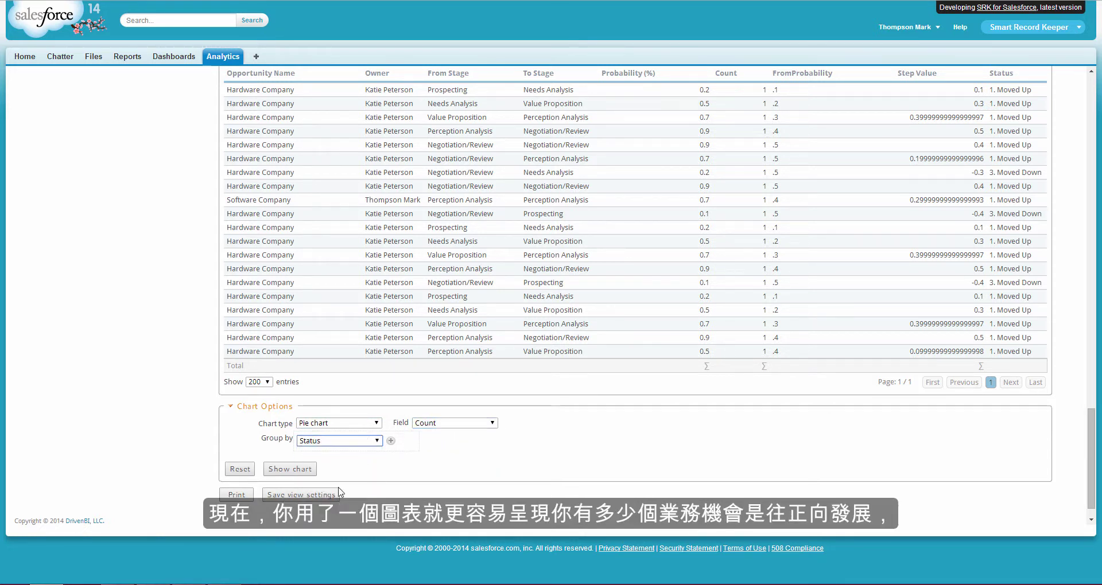
{"action": "left_click", "coordinate": [298, 470]}
{"action": "scroll", "coordinate": [298, 472], "scroll_direction": "down", "scroll_amount": 5}
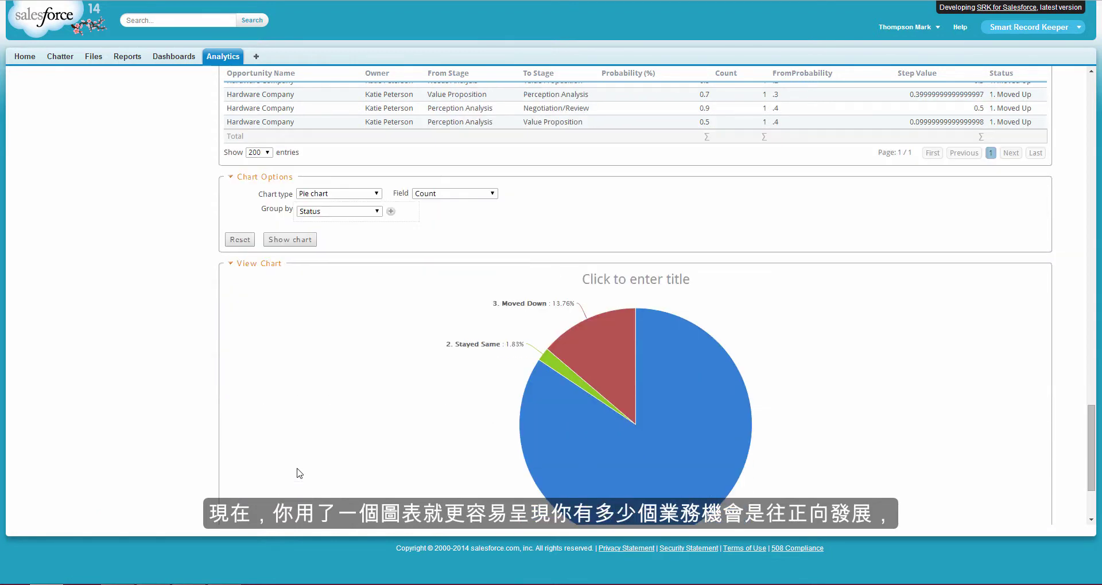
{"action": "scroll", "coordinate": [298, 473], "scroll_direction": "down", "scroll_amount": 1}
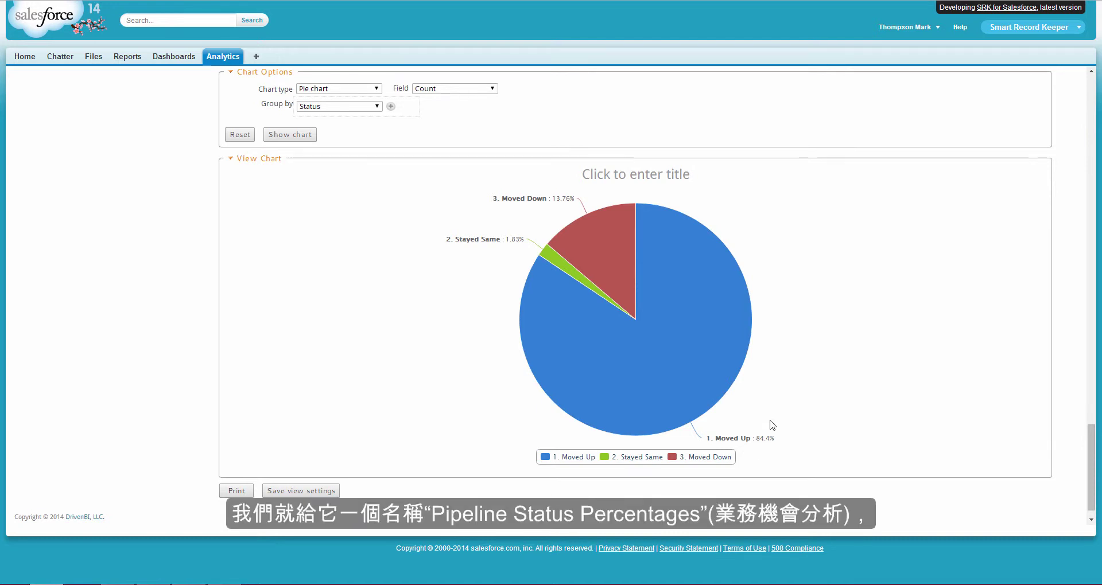
- Title the pie chart Pipeline Status Percentages
{"action": "left_click", "coordinate": [591, 174]}
{"action": "type", "text": "Pip"}
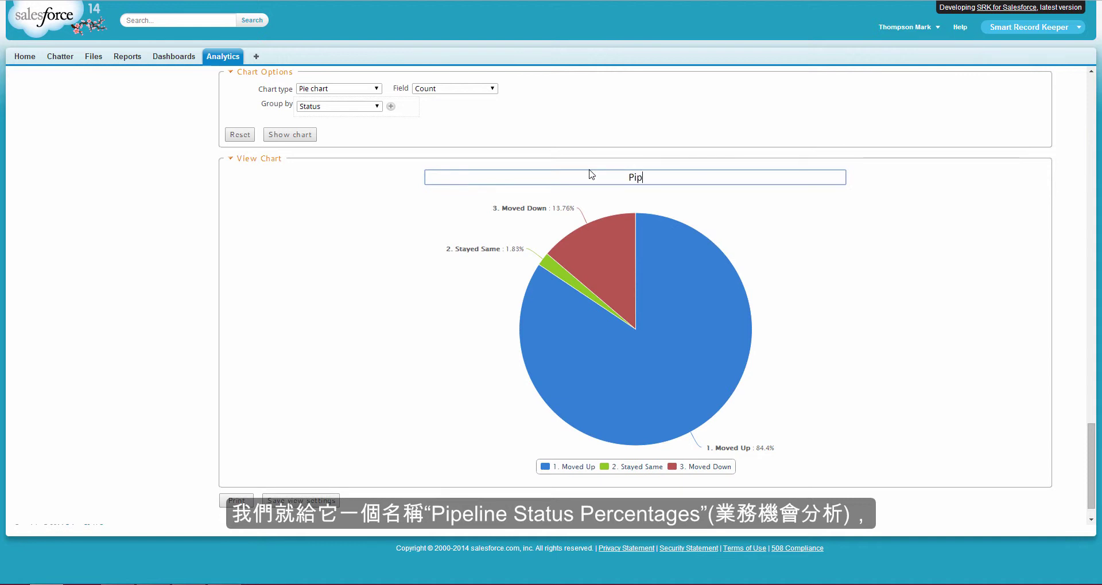
{"action": "type", "text": "eline Status Percentages"}
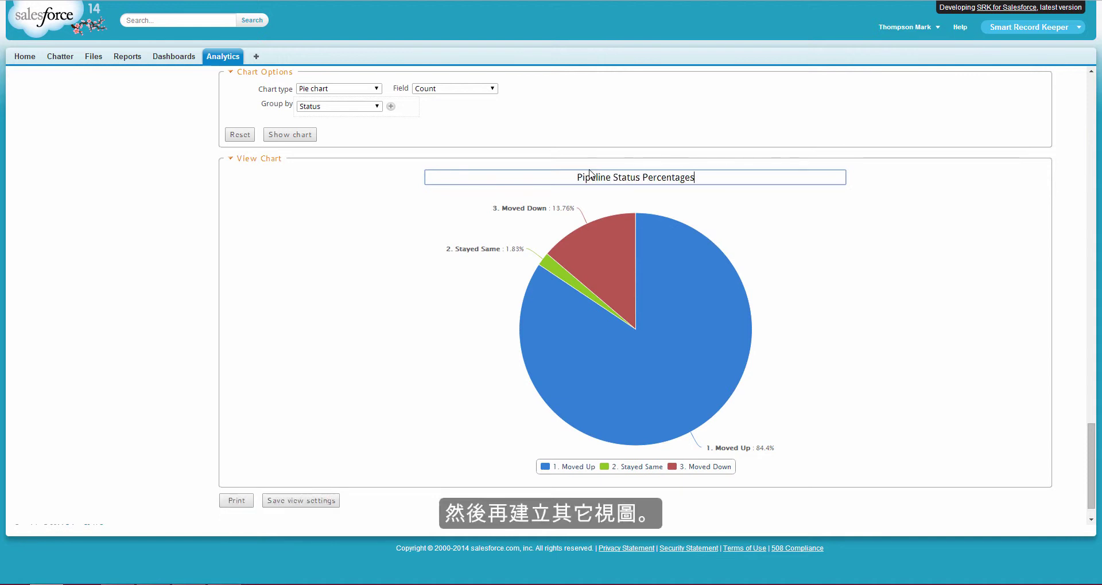
{"action": "key", "text": "Return"}
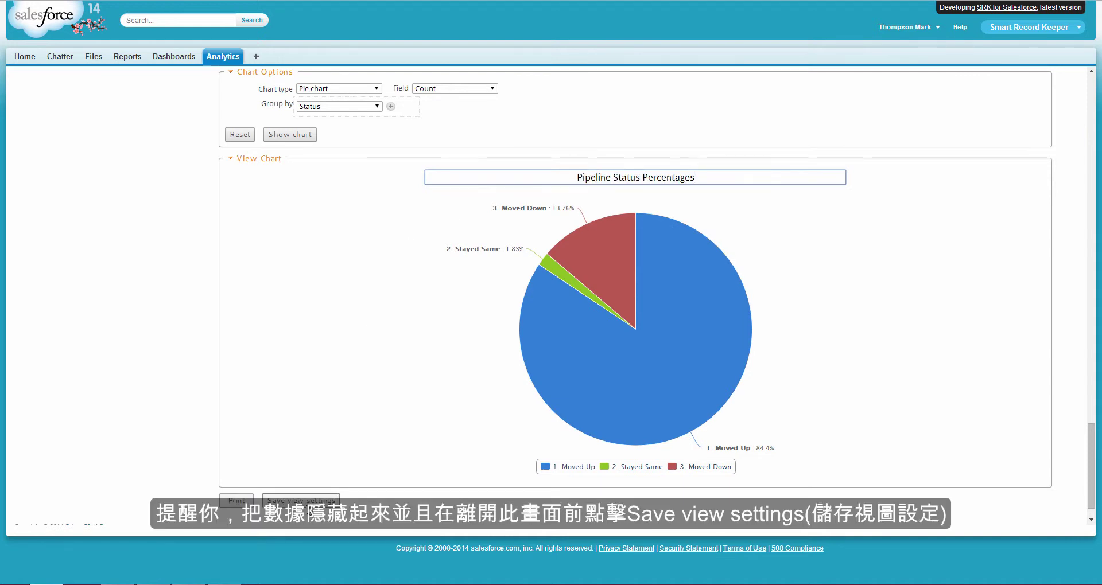
- Collapse the View Data section and save the view settings so the chart is shown without the records
{"action": "left_click_drag", "start_coordinate": [1090, 436], "coordinate": [1081, 66]}
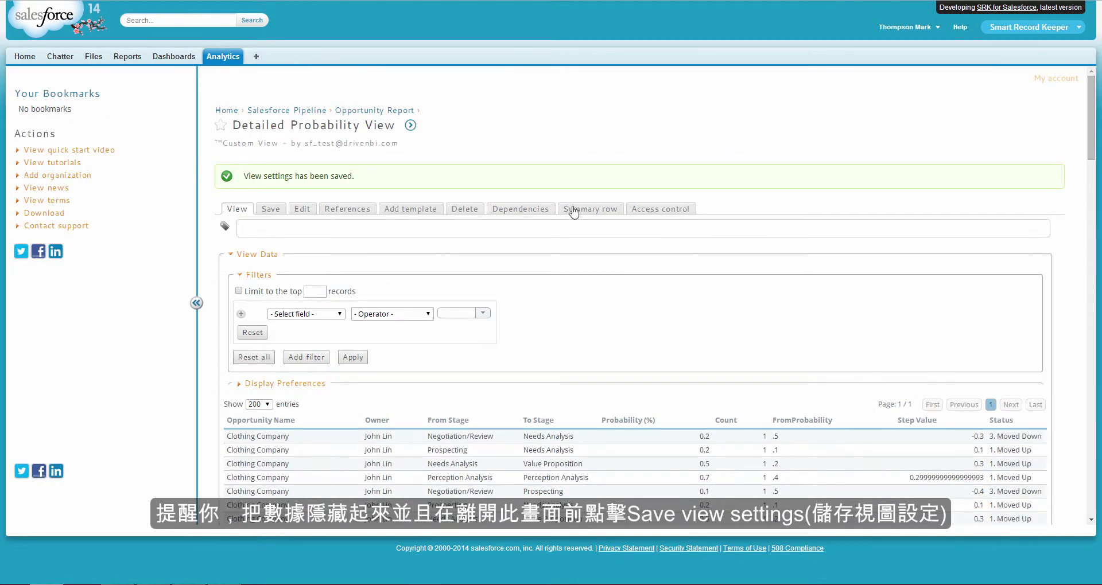
{"action": "left_click", "coordinate": [250, 256]}
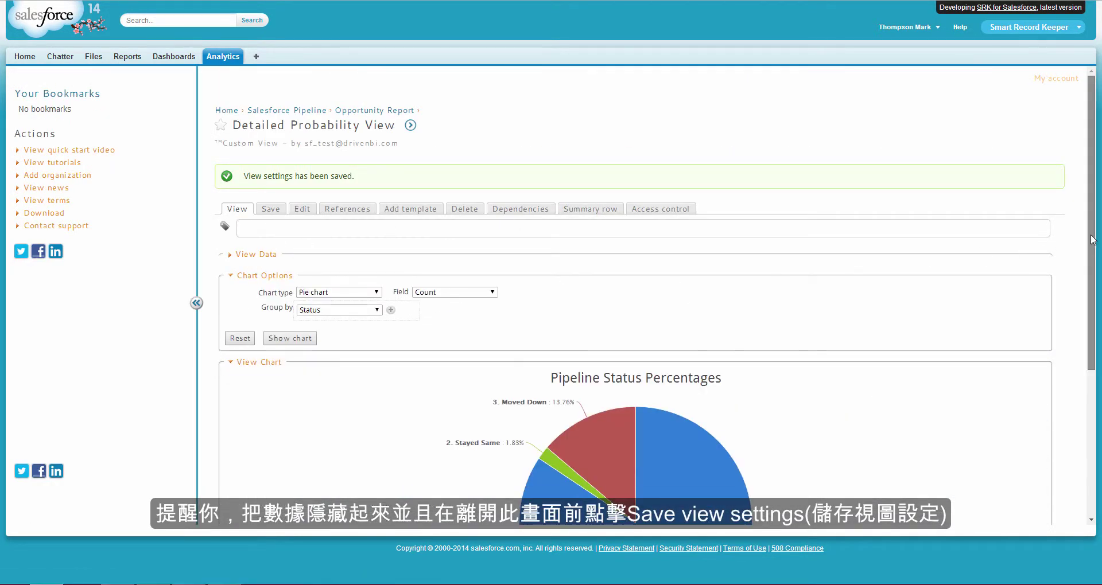
{"action": "left_click_drag", "start_coordinate": [1090, 253], "coordinate": [1032, 456]}
{"action": "left_click", "coordinate": [294, 469]}
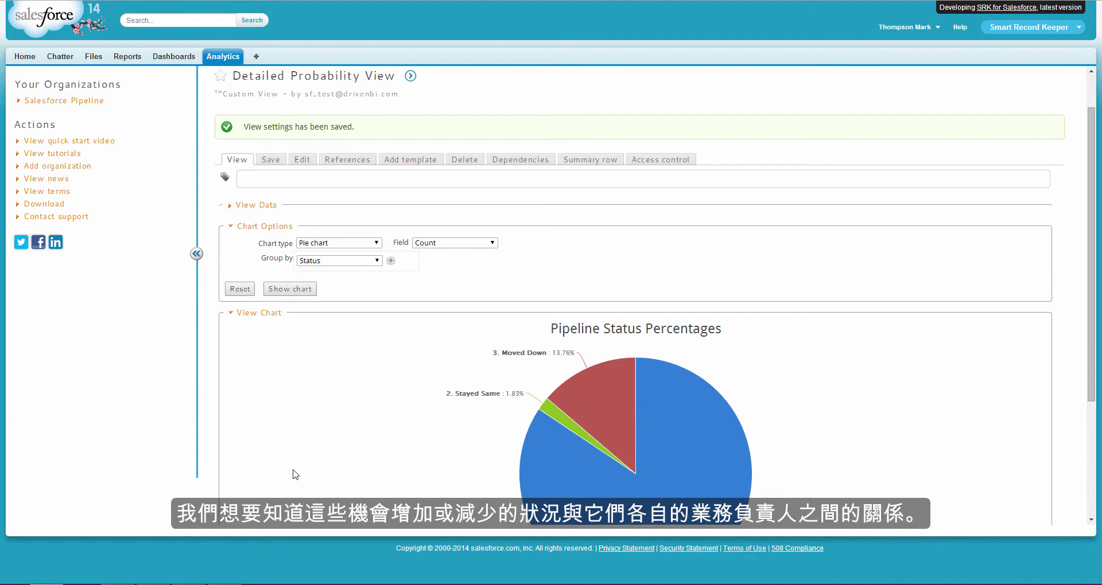
{"action": "scroll", "coordinate": [295, 474], "scroll_direction": "up", "scroll_amount": 1}
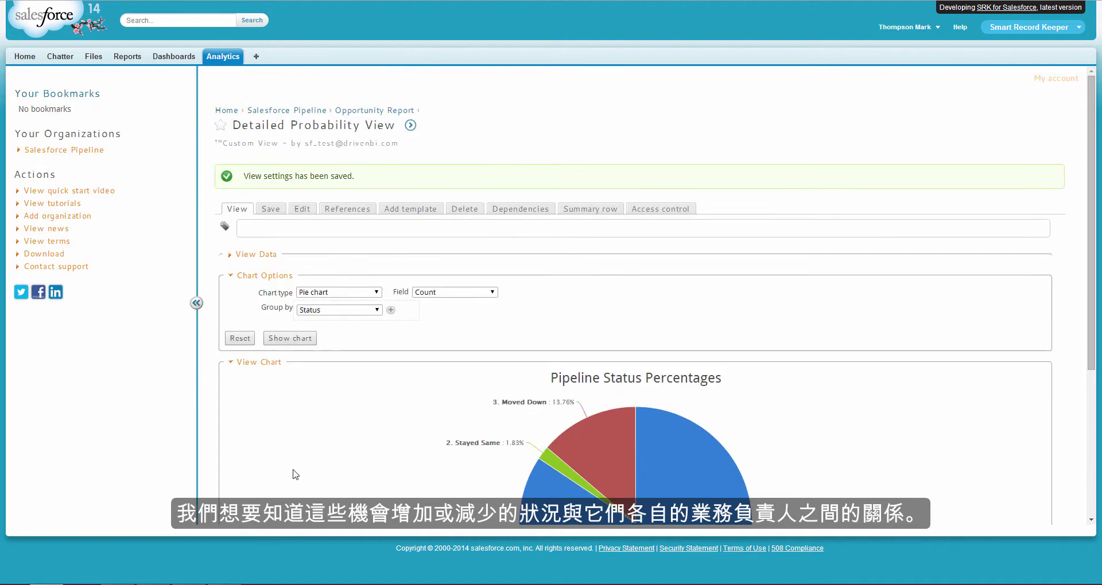
- Start a new custom view in the Opportunity Report using Detailed Probability View as its source
{"action": "left_click", "coordinate": [373, 110]}
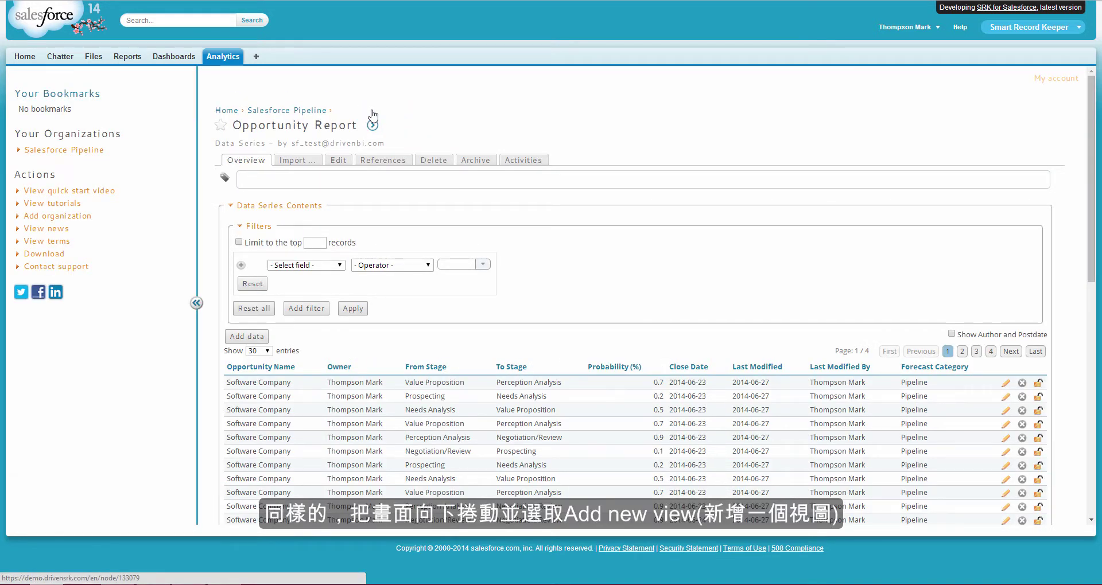
{"action": "scroll", "coordinate": [372, 115], "scroll_direction": "down", "scroll_amount": 9}
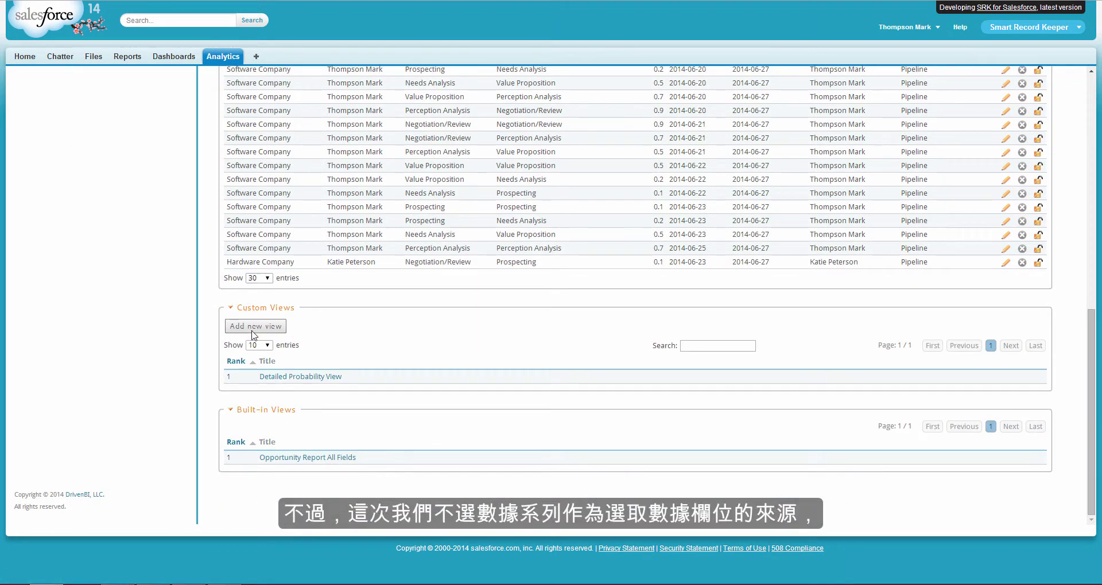
{"action": "left_click", "coordinate": [255, 327]}
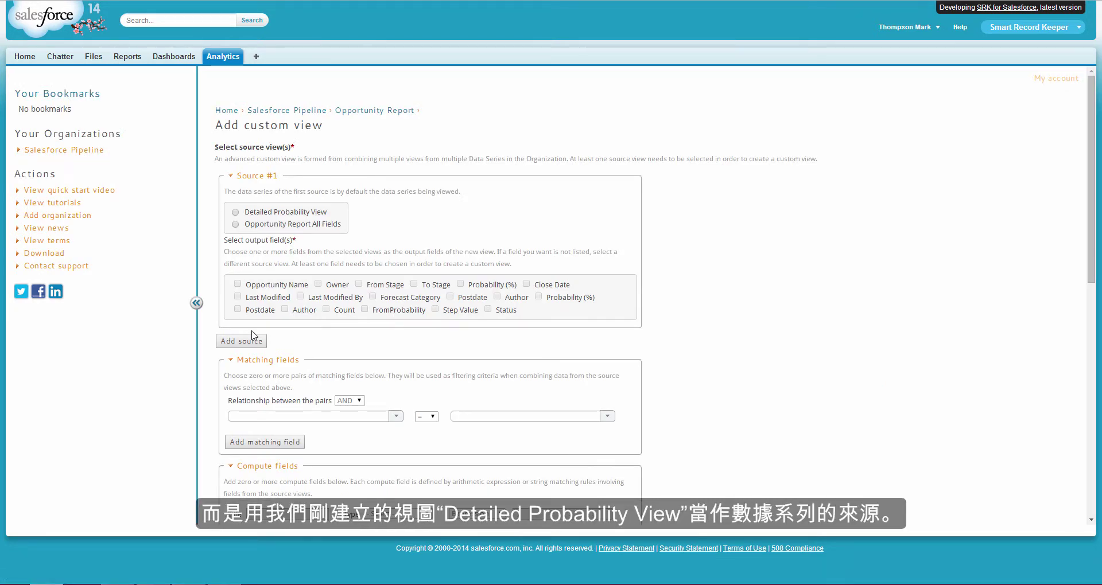
{"action": "left_click", "coordinate": [236, 212]}
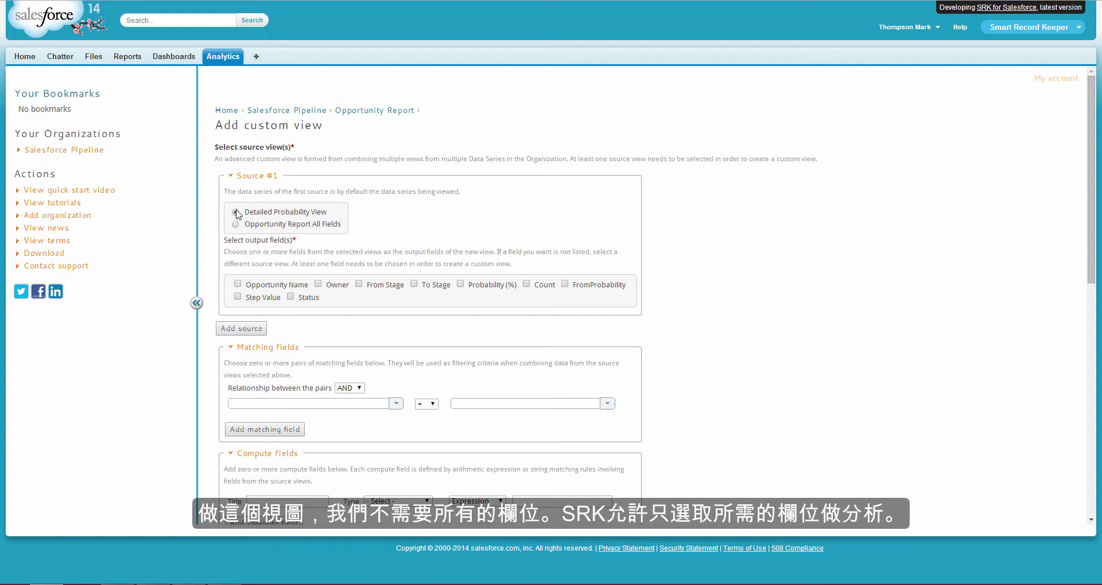
- Include Opportunity Name, Owner, From Stage, To Stage, Count and Status as the new view's output fields
{"action": "left_click", "coordinate": [237, 285]}
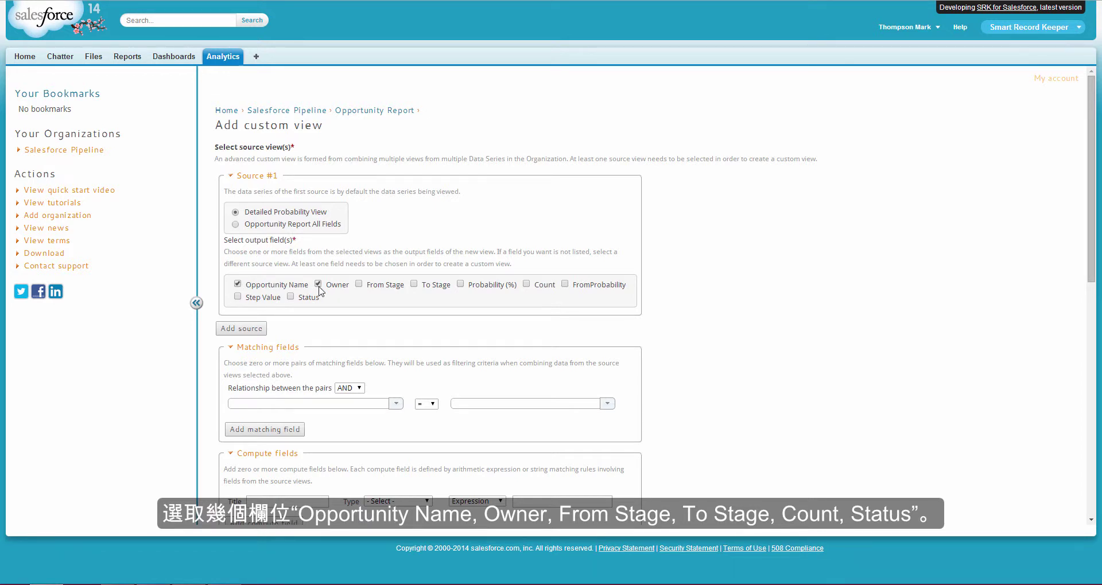
{"action": "left_click", "coordinate": [360, 285]}
{"action": "left_click", "coordinate": [526, 284]}
{"action": "left_click", "coordinate": [290, 297]}
- Title the new custom view Pipeline Status Details and add it
{"action": "scroll", "coordinate": [290, 298], "scroll_direction": "down", "scroll_amount": 15}
{"action": "left_click", "coordinate": [263, 441]}
{"action": "type", "text": "Pipeline"}
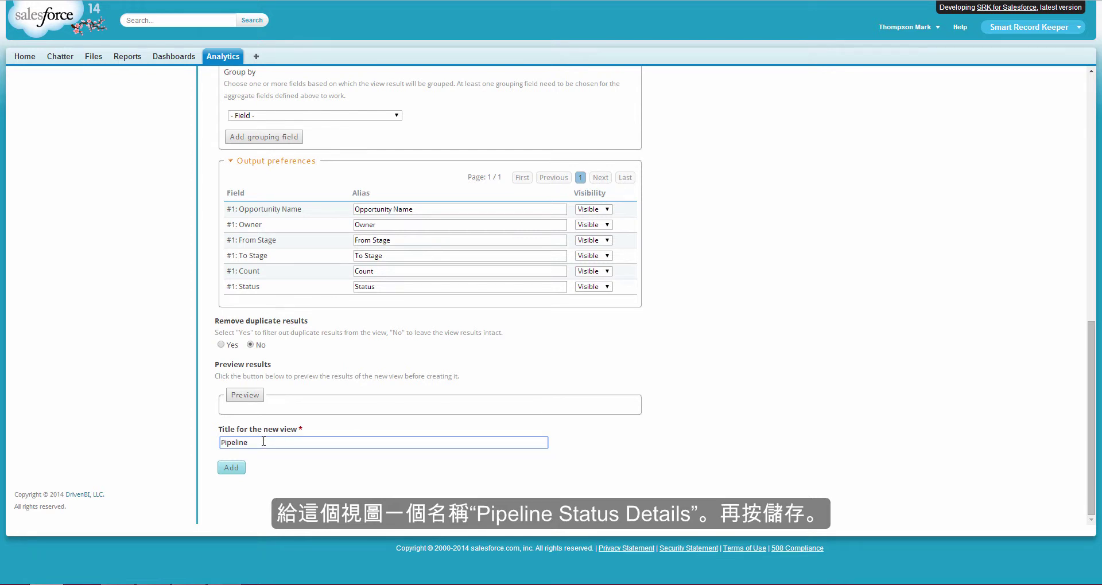
{"action": "type", "text": " Status Details"}
{"action": "left_click", "coordinate": [229, 470]}
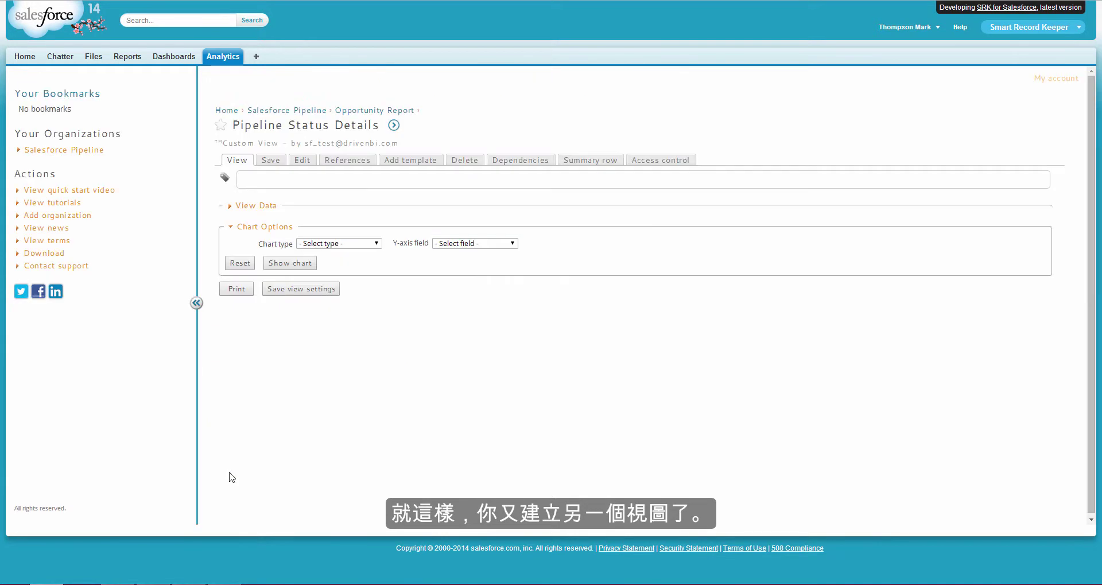
- Expand the view data of Pipeline Status Details and show 200 entries per page
{"action": "left_click", "coordinate": [251, 206]}
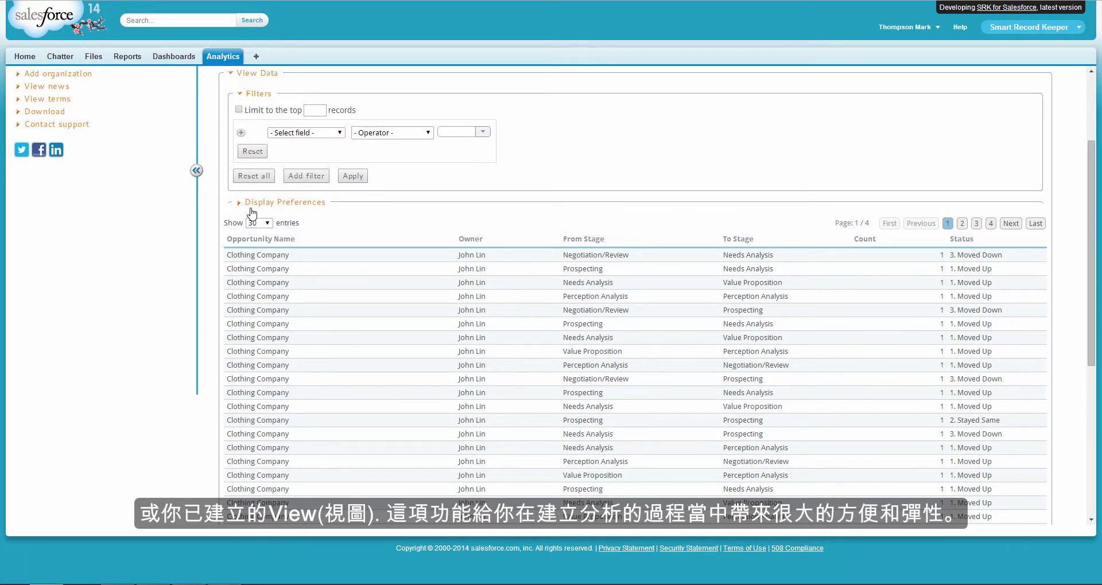
{"action": "left_click", "coordinate": [258, 222]}
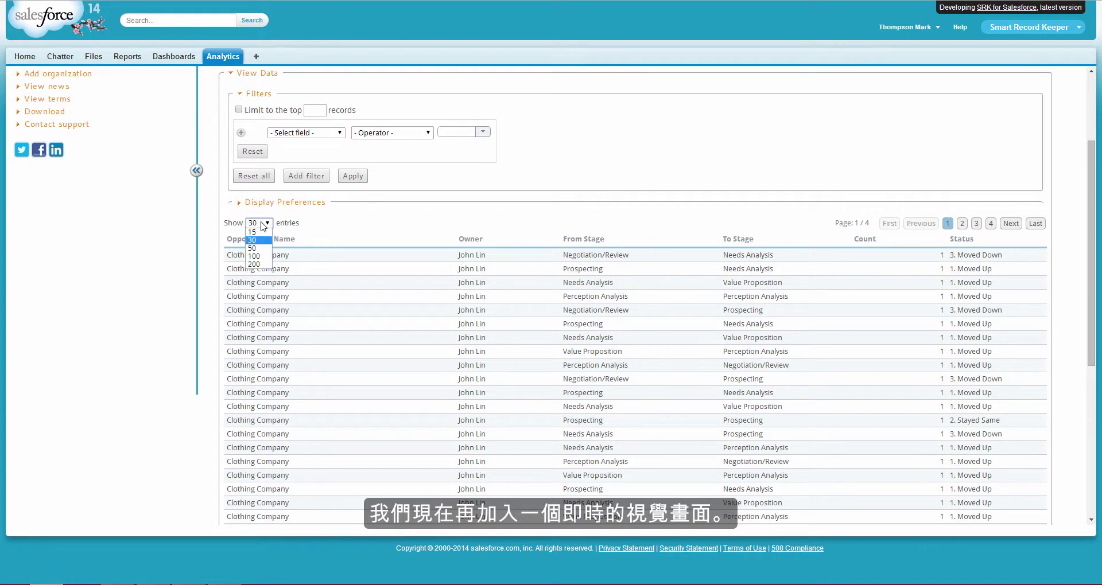
{"action": "left_click", "coordinate": [263, 268]}
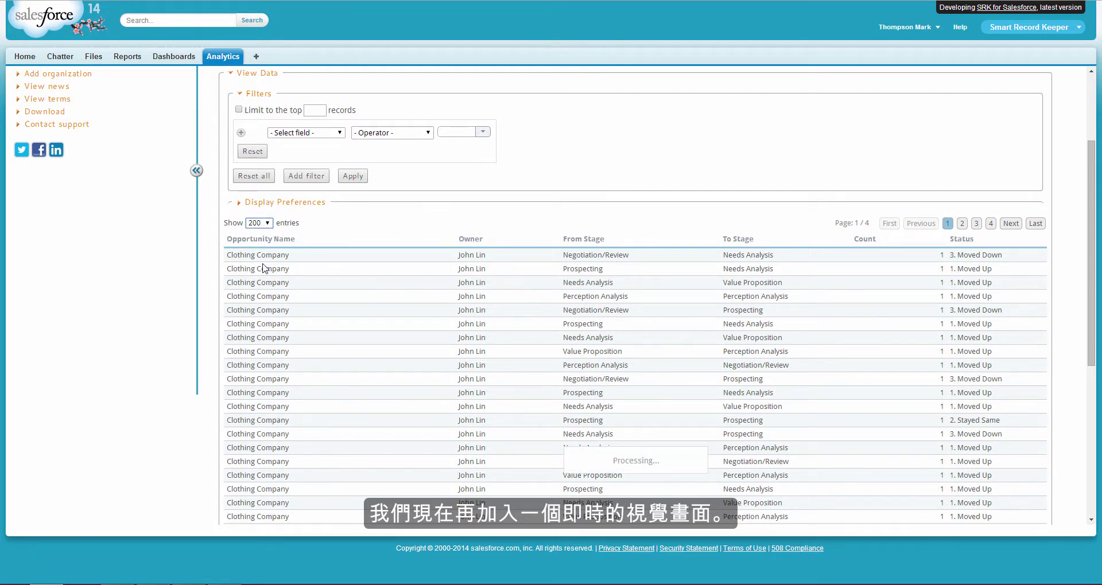
- Set up a standard bar chart with Count on the Y-axis, Status on the X-axis and grouping by Owner
{"action": "scroll", "coordinate": [264, 268], "scroll_direction": "down", "scroll_amount": 15}
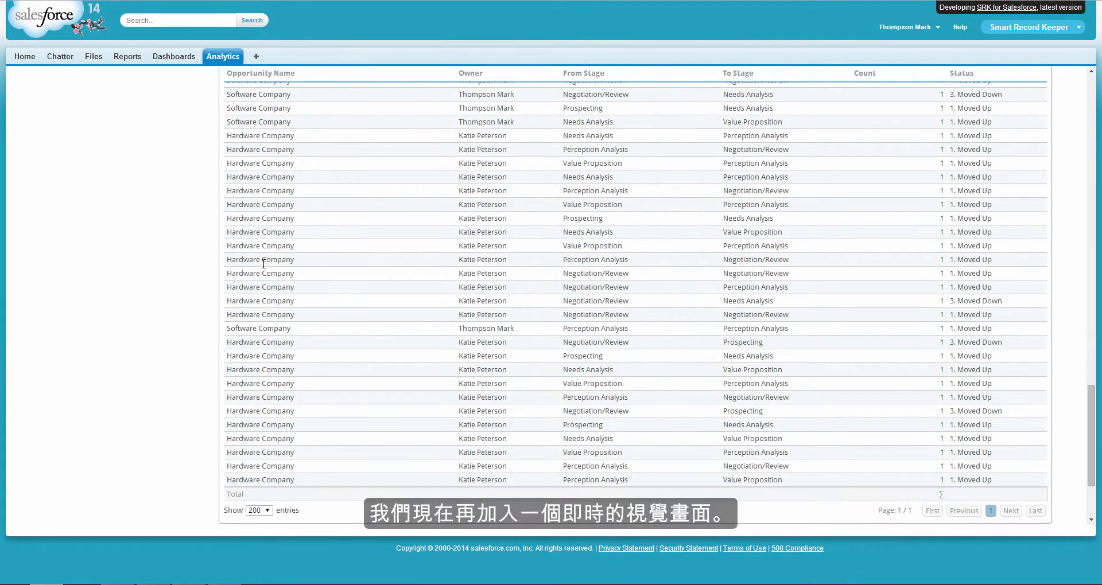
{"action": "scroll", "coordinate": [263, 264], "scroll_direction": "down", "scroll_amount": 6}
{"action": "left_click", "coordinate": [340, 423]}
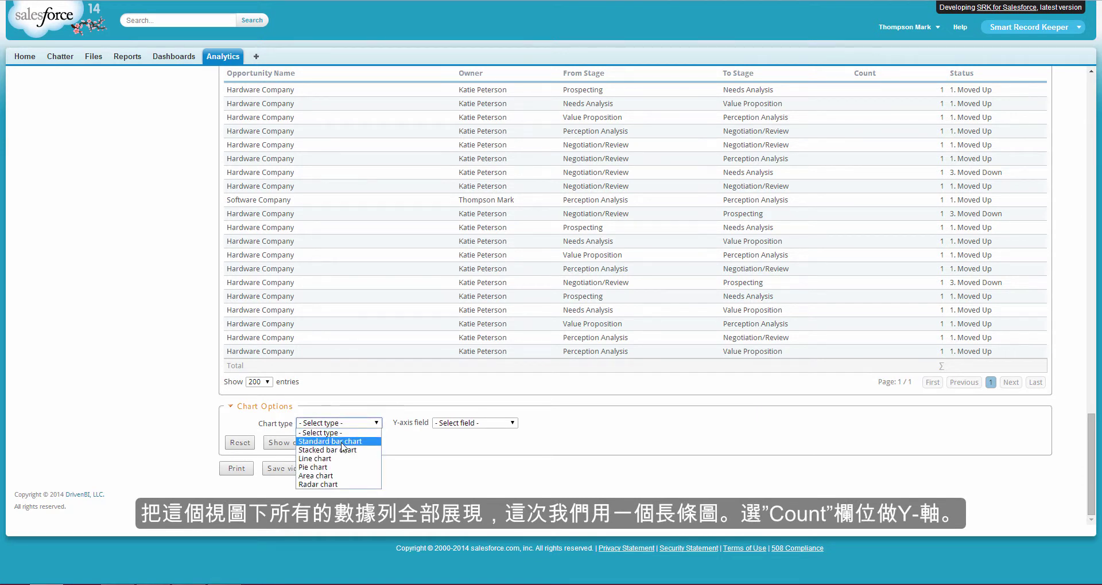
{"action": "left_click", "coordinate": [341, 443]}
{"action": "left_click", "coordinate": [461, 423]}
{"action": "left_click", "coordinate": [456, 442]}
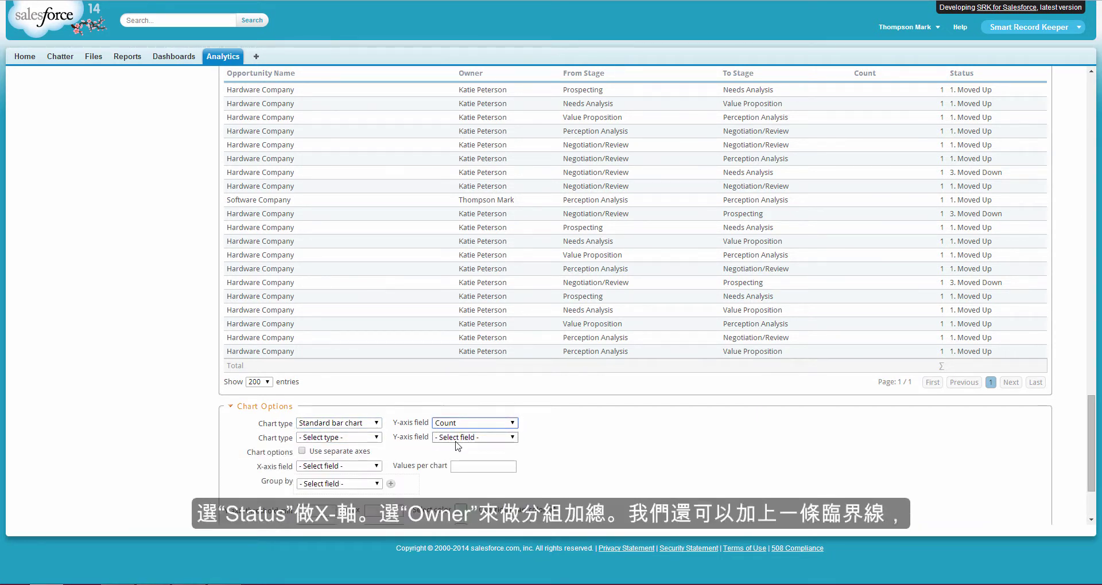
{"action": "left_click", "coordinate": [367, 468]}
{"action": "left_click", "coordinate": [361, 527]}
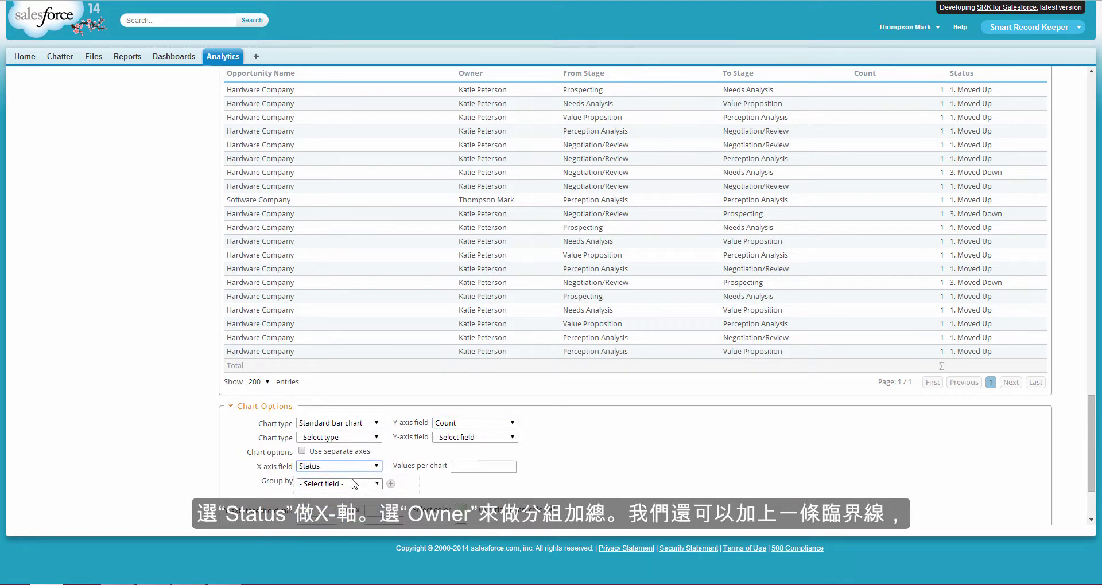
{"action": "left_click", "coordinate": [353, 484]}
{"action": "left_click", "coordinate": [356, 510]}
- Add a red Y-axis threshold with minimum 10 that does not override the chart color, and show the chart
{"action": "scroll", "coordinate": [360, 482], "scroll_direction": "down", "scroll_amount": 1}
{"action": "left_click", "coordinate": [319, 453]}
{"action": "type", "text": "10"}
{"action": "left_click", "coordinate": [461, 459]}
{"action": "left_click", "coordinate": [482, 511]}
{"action": "left_click", "coordinate": [553, 458]}
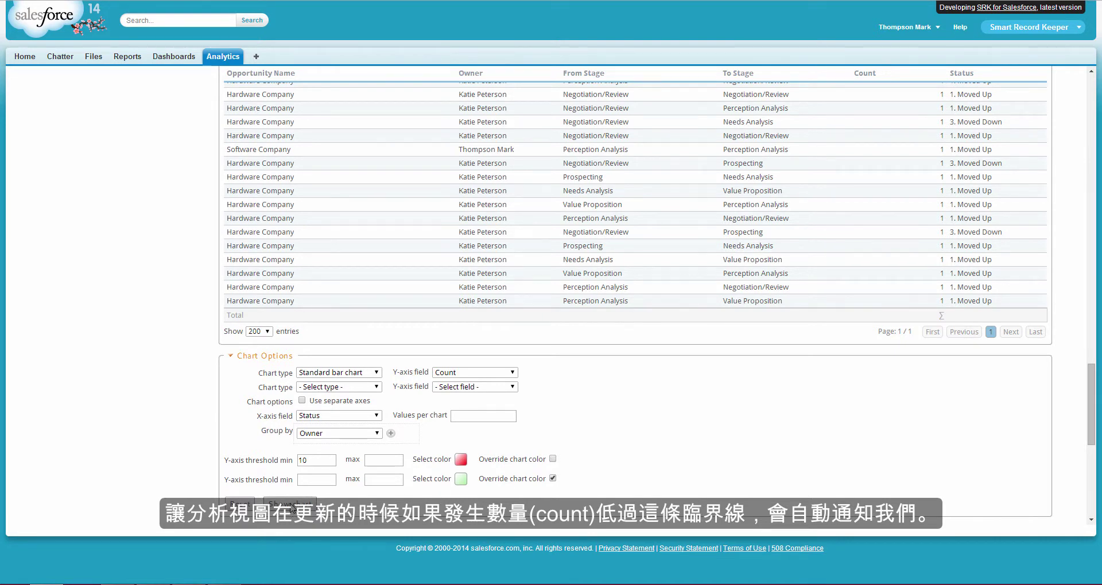
{"action": "left_click", "coordinate": [289, 505]}
{"action": "scroll", "coordinate": [290, 508], "scroll_direction": "down", "scroll_amount": 1}
{"action": "scroll", "coordinate": [290, 508], "scroll_direction": "down", "scroll_amount": 4}
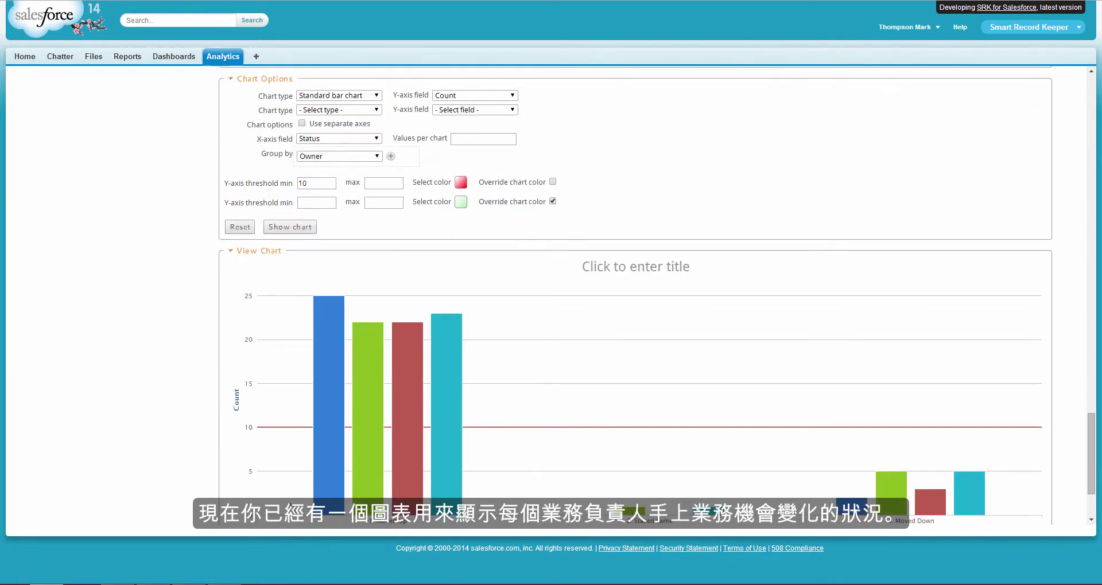
{"action": "scroll", "coordinate": [290, 506], "scroll_direction": "down", "scroll_amount": 1}
{"action": "scroll", "coordinate": [289, 506], "scroll_direction": "down", "scroll_amount": 1}
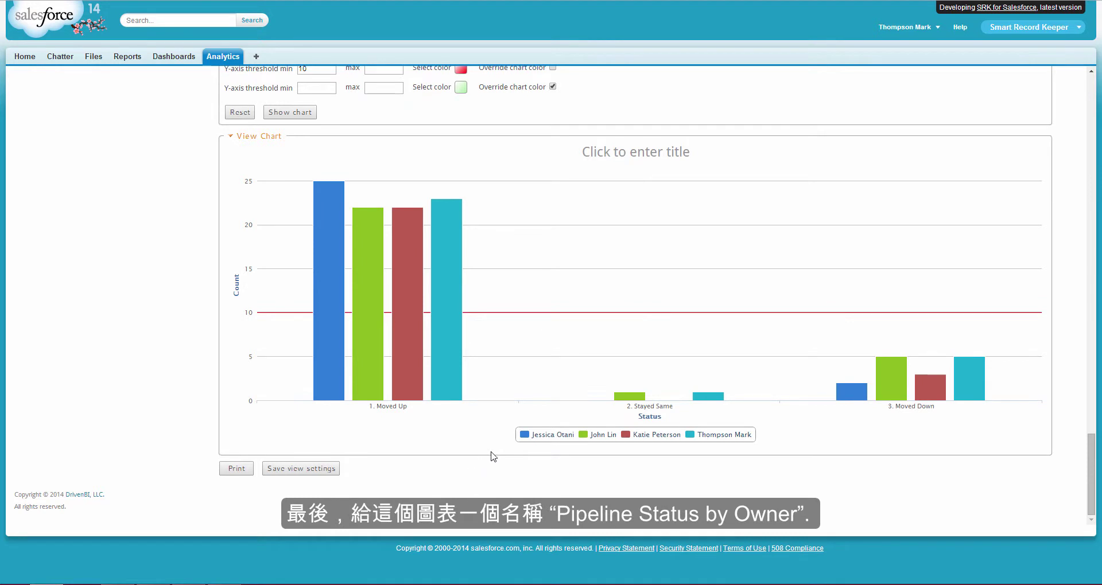
- Title the bar chart Pipeline Status by Owner
{"action": "left_click", "coordinate": [632, 159]}
{"action": "type", "text": "Pipe"}
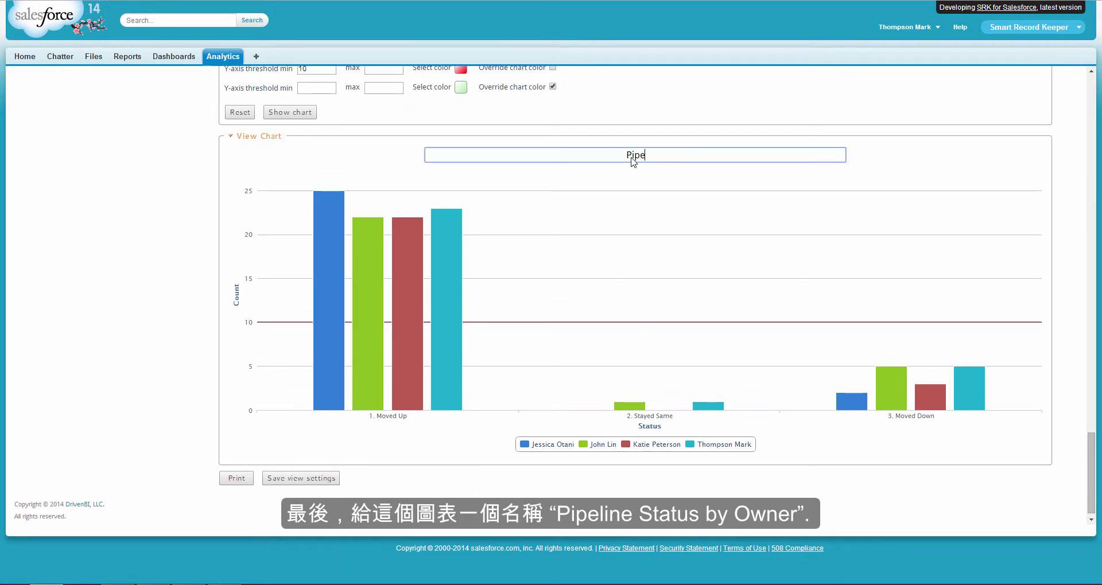
{"action": "type", "text": "line Status by Owner"}
- Hide the records of Pipeline Status Details by collapsing View Data, and save the view settings
{"action": "left_click_drag", "start_coordinate": [1084, 453], "coordinate": [936, 86]}
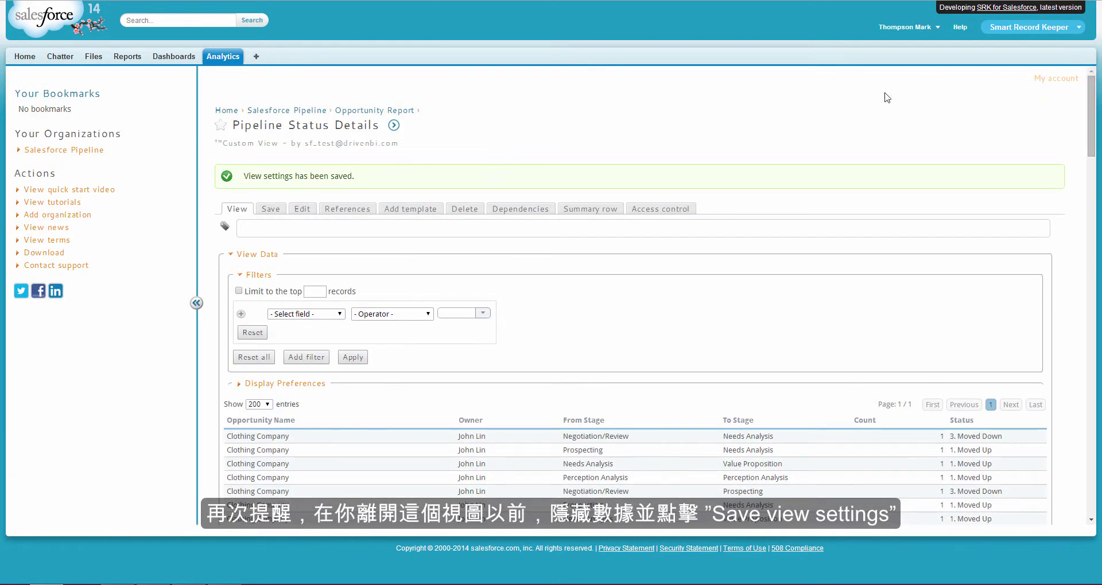
{"action": "left_click", "coordinate": [256, 254]}
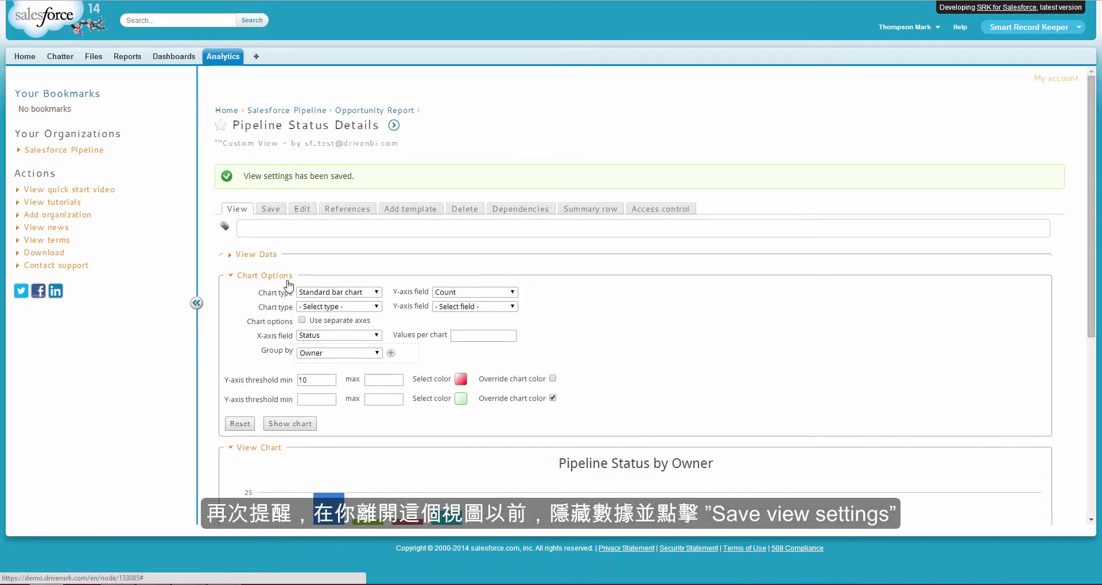
{"action": "scroll", "coordinate": [322, 381], "scroll_direction": "down", "scroll_amount": 5}
{"action": "left_click", "coordinate": [300, 469]}
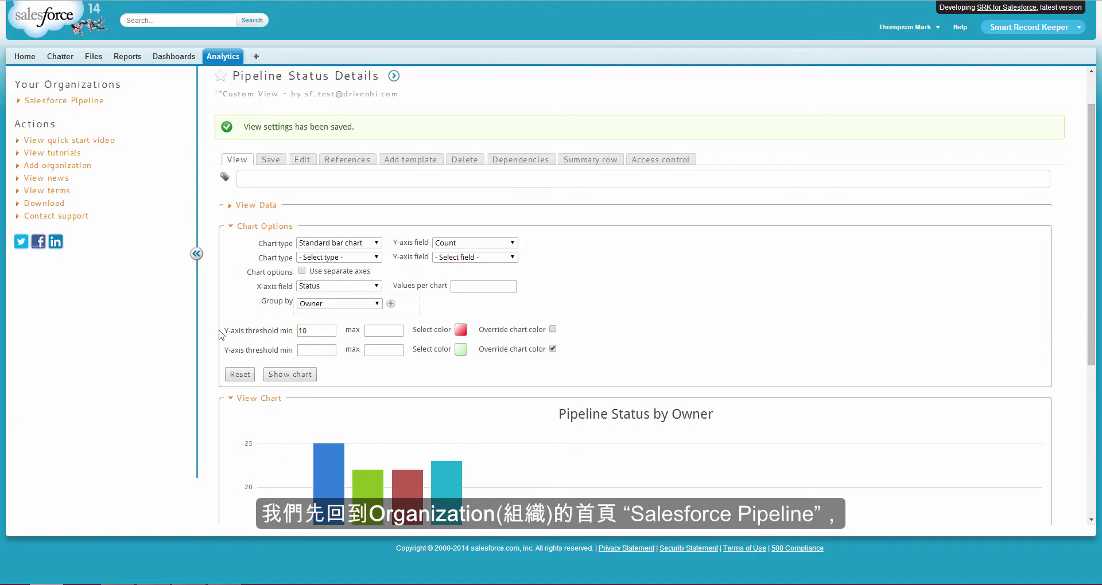
- Start a new page in the Salesforce Pipeline organization and name its menu item Sales
{"action": "left_click", "coordinate": [56, 101]}
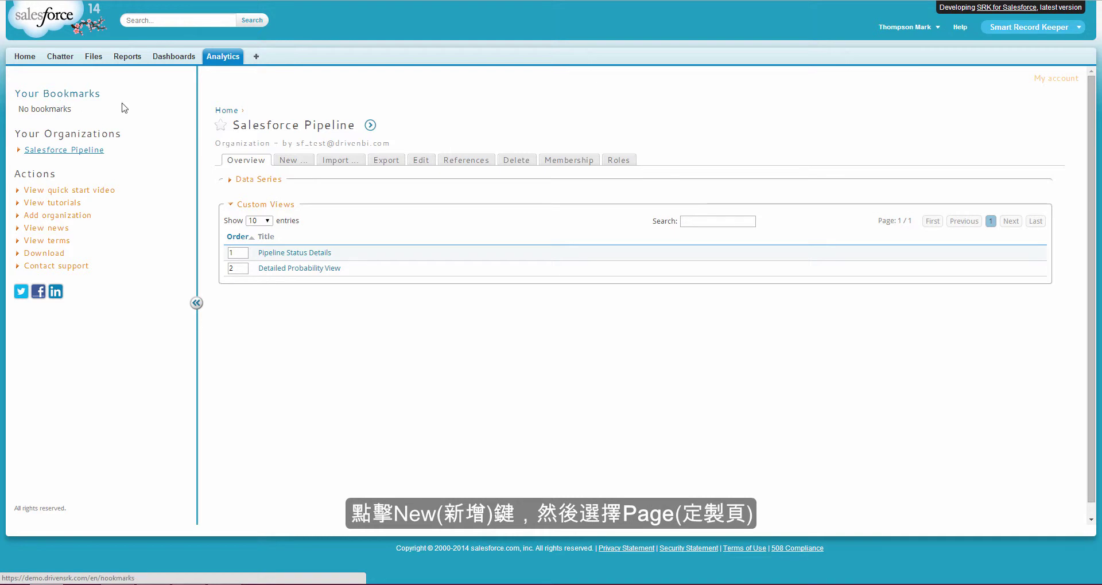
{"action": "left_click", "coordinate": [284, 160]}
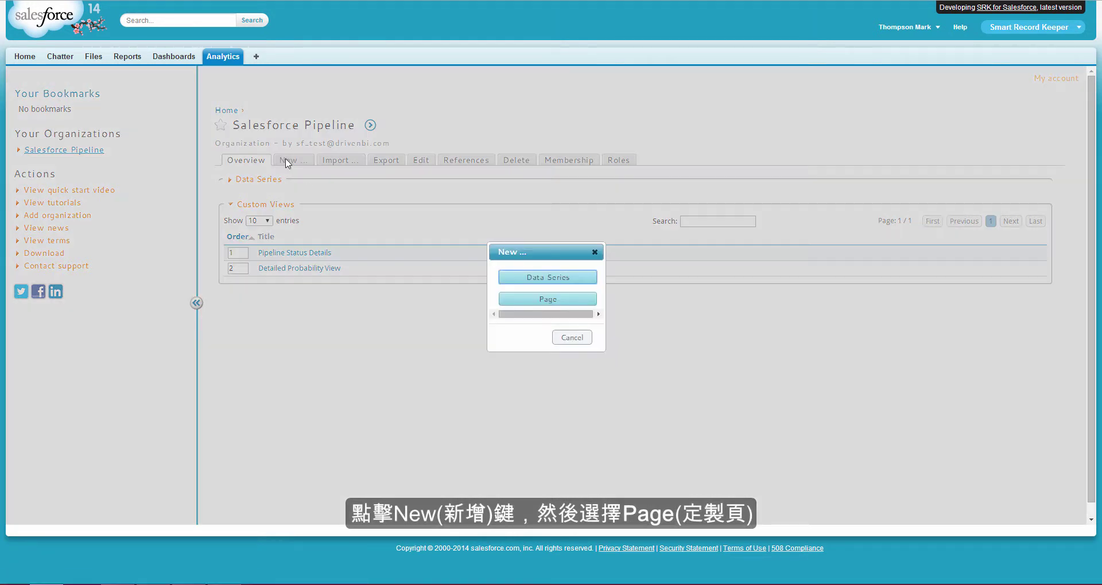
{"action": "left_click", "coordinate": [550, 300]}
{"action": "left_click", "coordinate": [283, 359]}
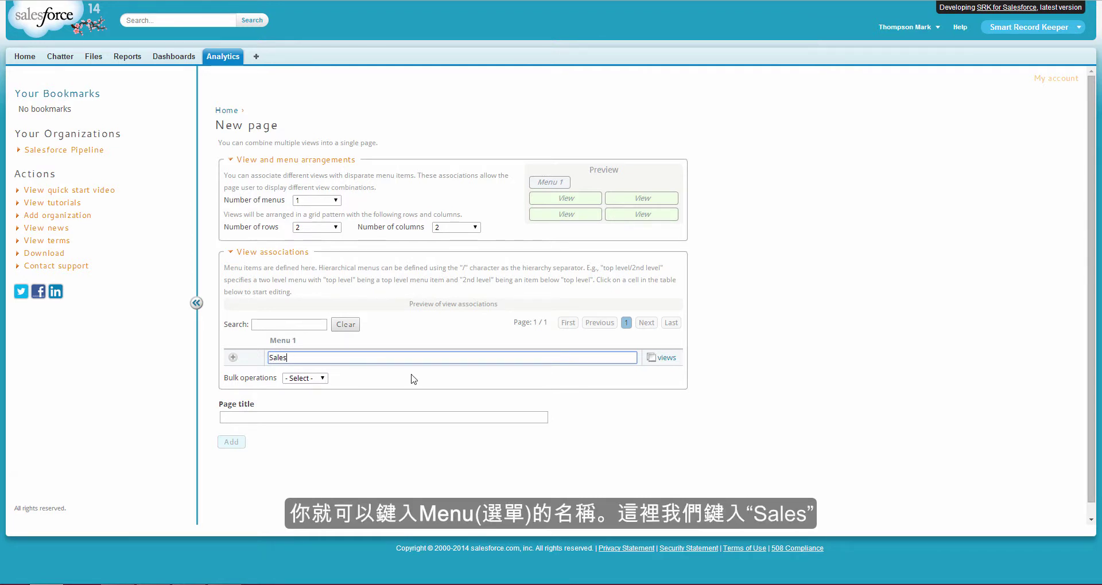
- Associate Detailed Probability View and Pipeline Status Details with the Sales menu item in the first row and save the associations
{"action": "left_click", "coordinate": [663, 357]}
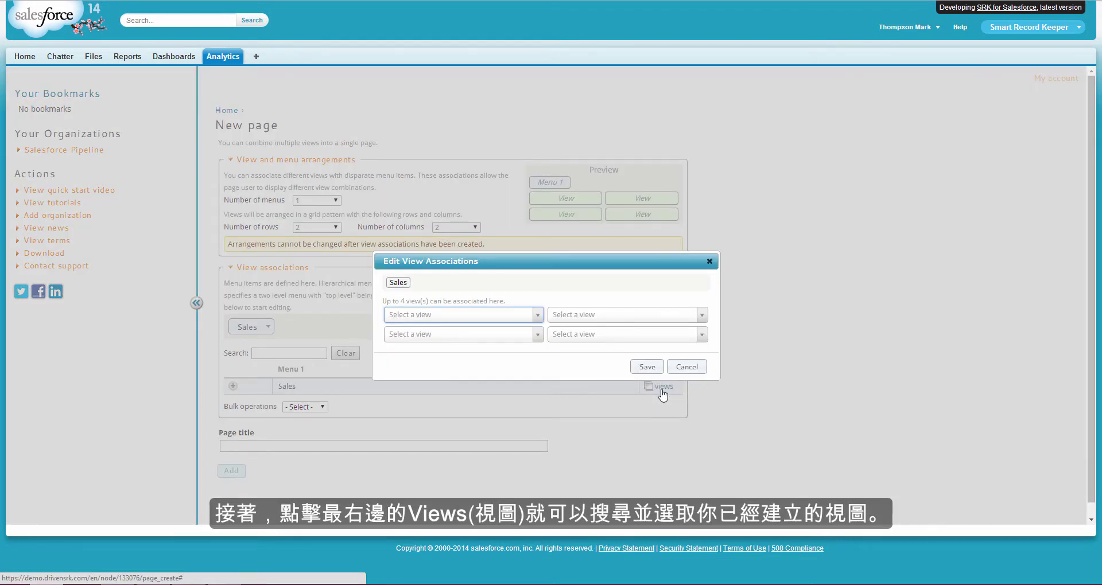
{"action": "left_click", "coordinate": [461, 314]}
{"action": "type", "text": "Detailed"}
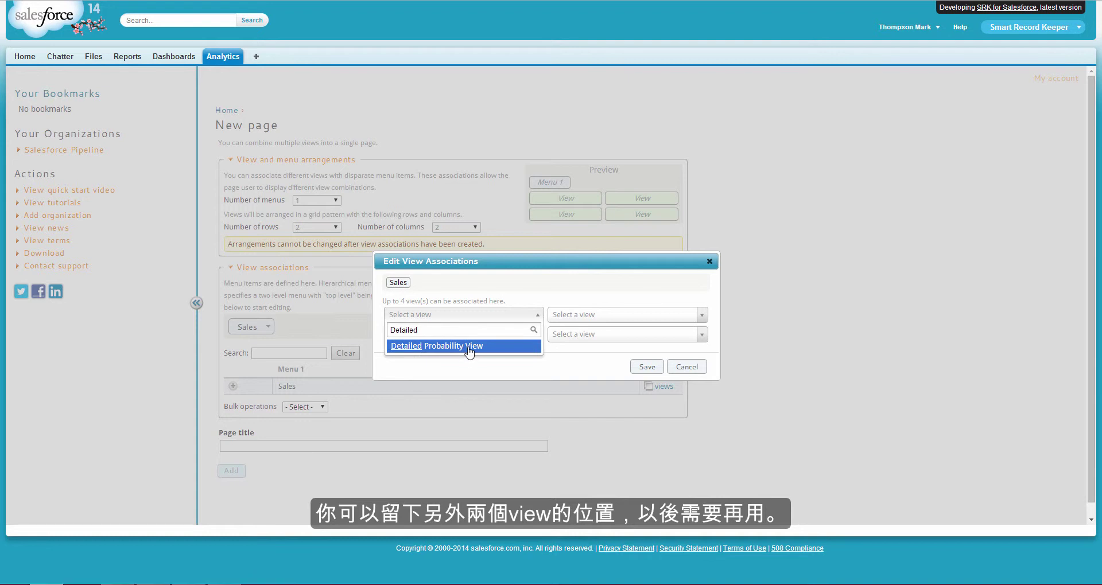
{"action": "left_click", "coordinate": [469, 346]}
{"action": "left_click", "coordinate": [571, 316]}
{"action": "type", "text": "Pipe"}
{"action": "key", "text": "Return"}
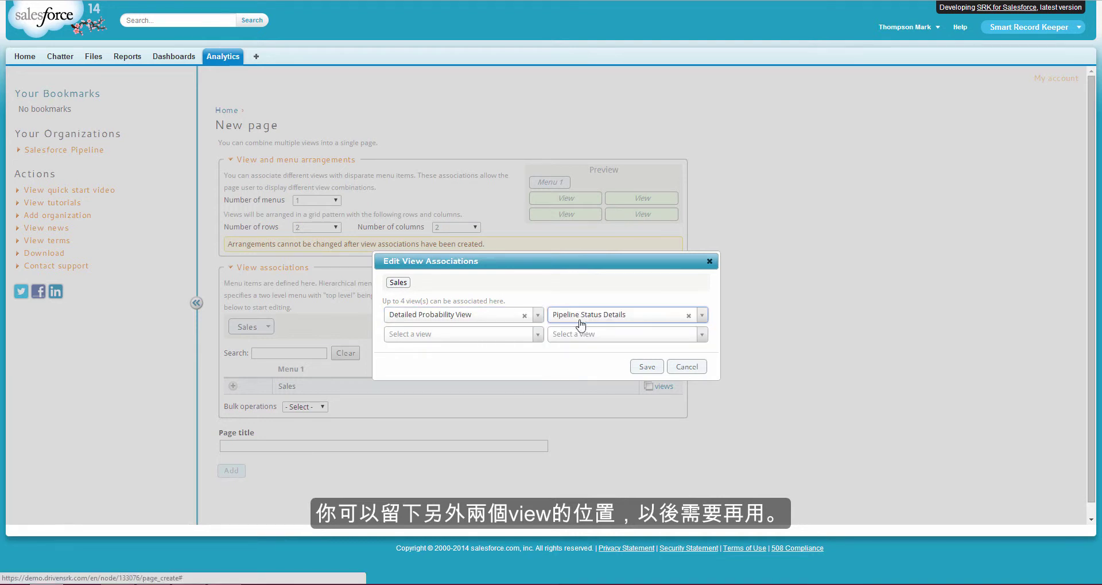
{"action": "left_click", "coordinate": [647, 367]}
- Title the page Pipeline Analysis and add it to the organization
{"action": "left_click", "coordinate": [283, 490]}
{"action": "type", "text": "Pip"}
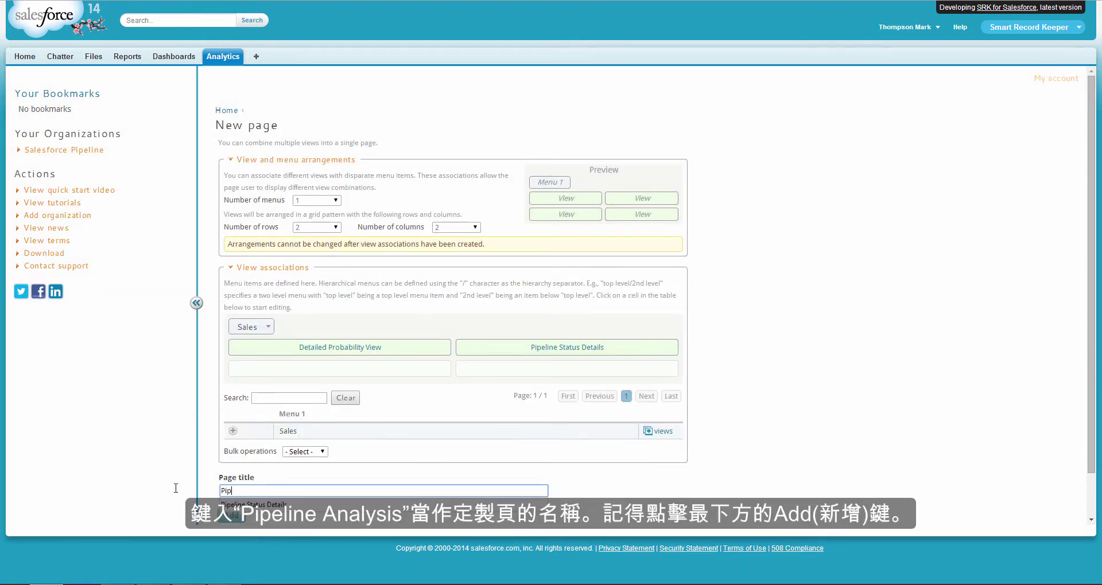
{"action": "type", "text": "eline Analu"}
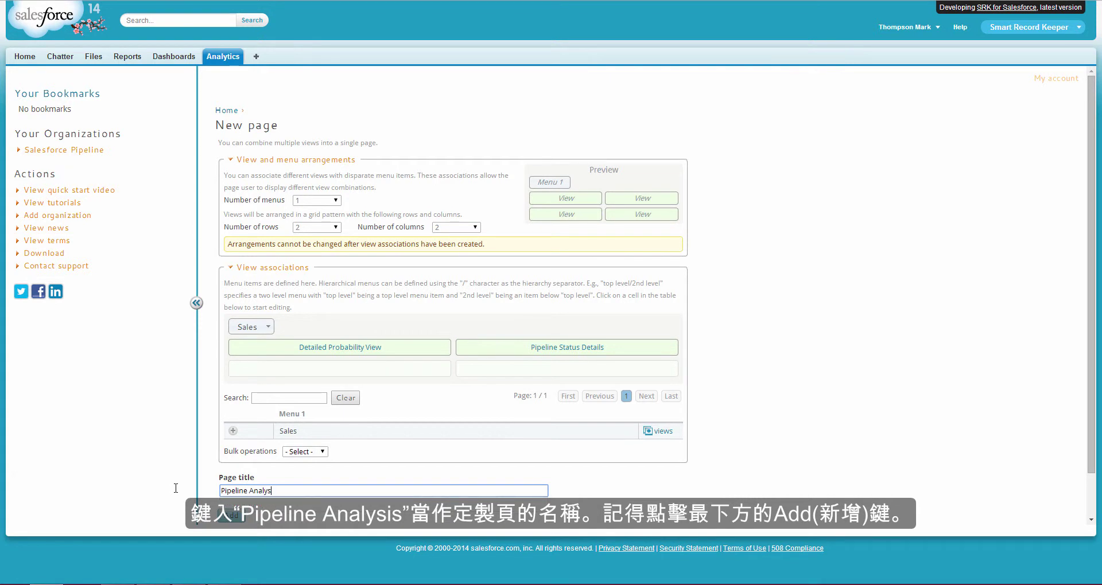
{"action": "left_click", "coordinate": [233, 515]}
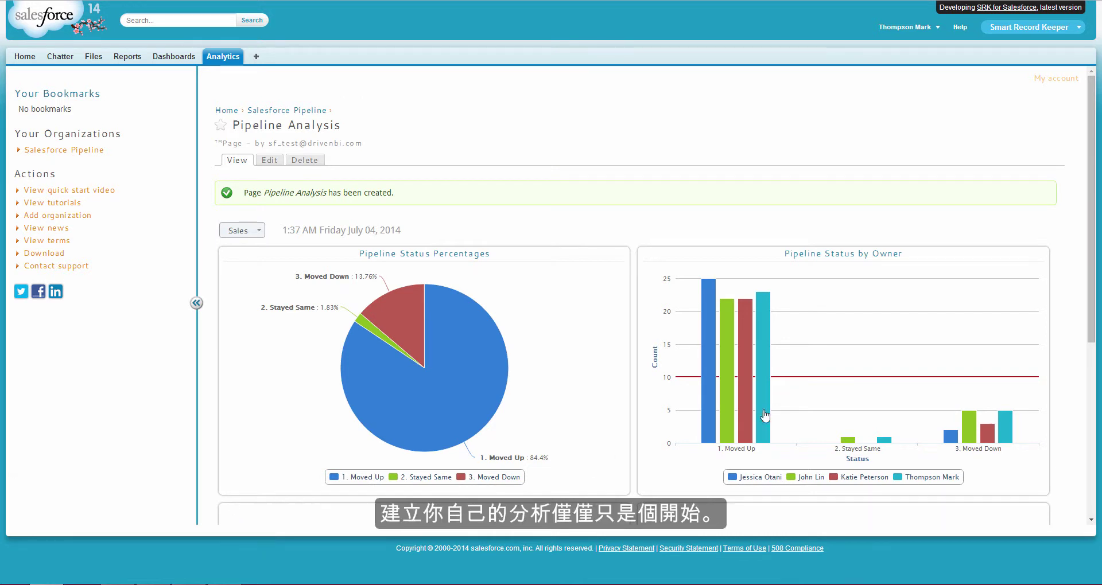
- Collapse the sidebar and look over the enlarged charts on the Pipeline Analysis page
{"action": "left_click_drag", "start_coordinate": [1090, 244], "coordinate": [1095, 287]}
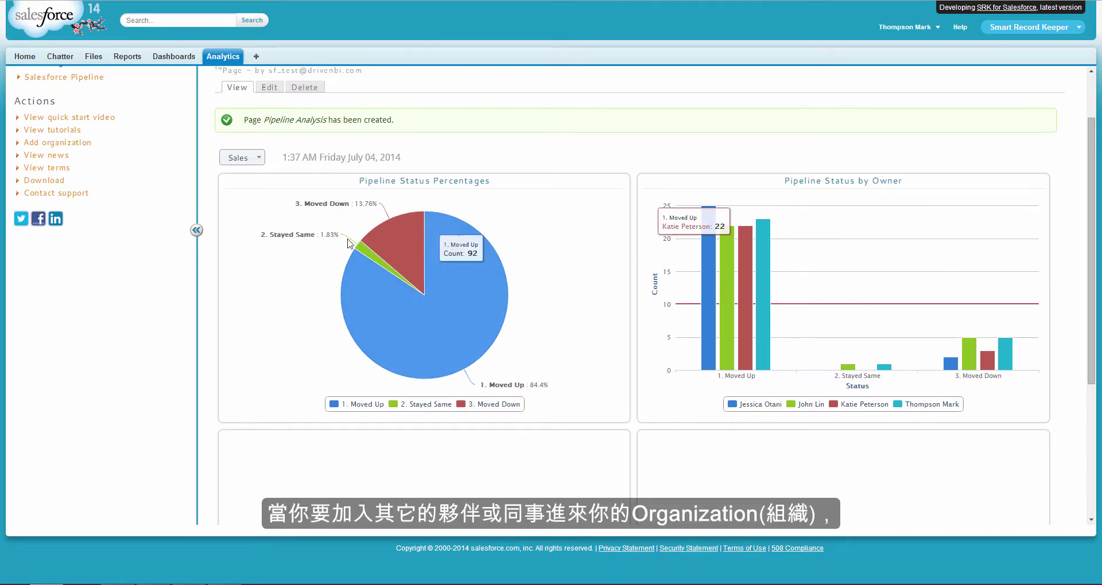
{"action": "left_click", "coordinate": [196, 230]}
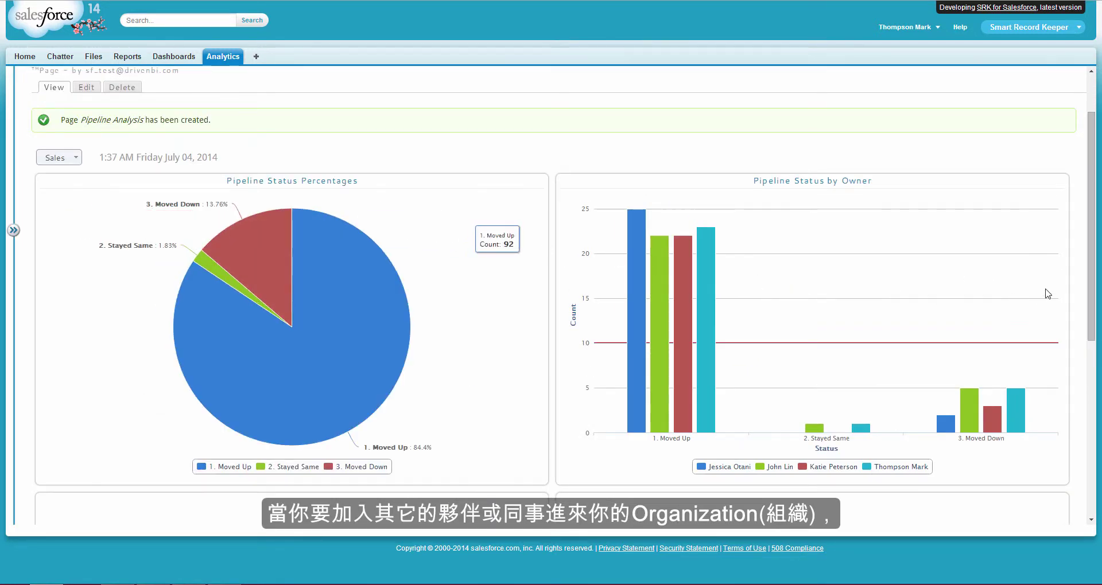
{"action": "left_click_drag", "start_coordinate": [1090, 278], "coordinate": [1091, 288]}
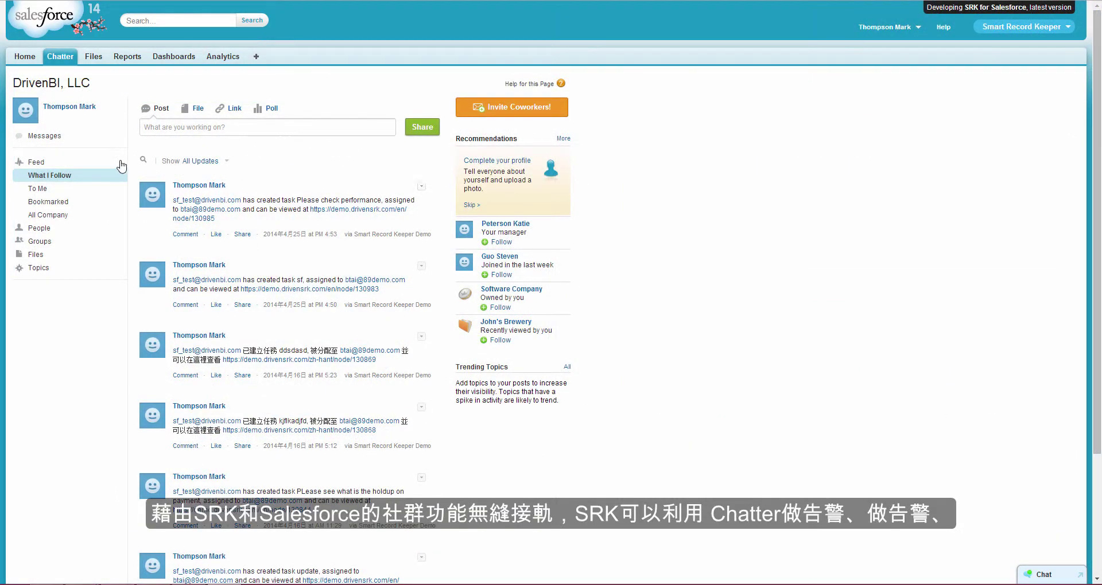
- Open the most recent conversation in the Chatter messages to read its task and report notifications
{"action": "left_click", "coordinate": [56, 138]}
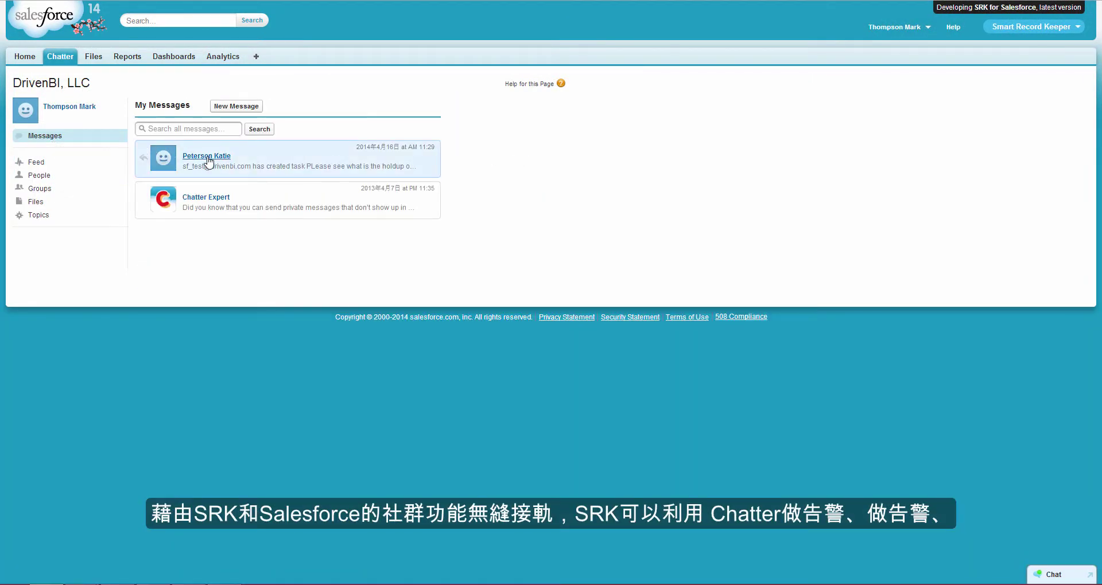
{"action": "left_click", "coordinate": [210, 163]}
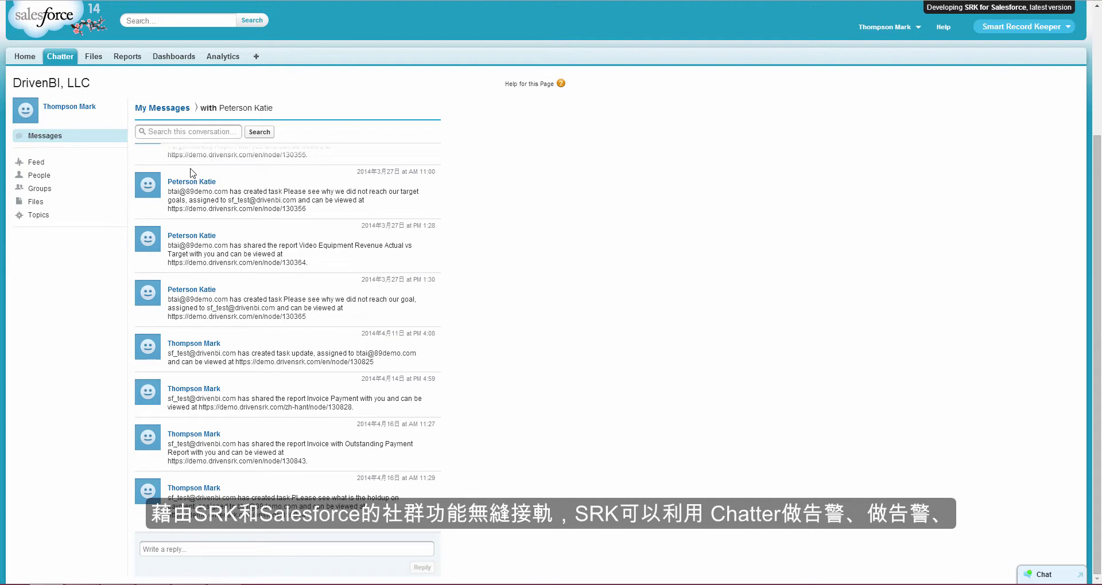
- Preview the details of the task Please see why we did not reach our goal on the Salesforce home page
{"action": "left_click", "coordinate": [32, 59]}
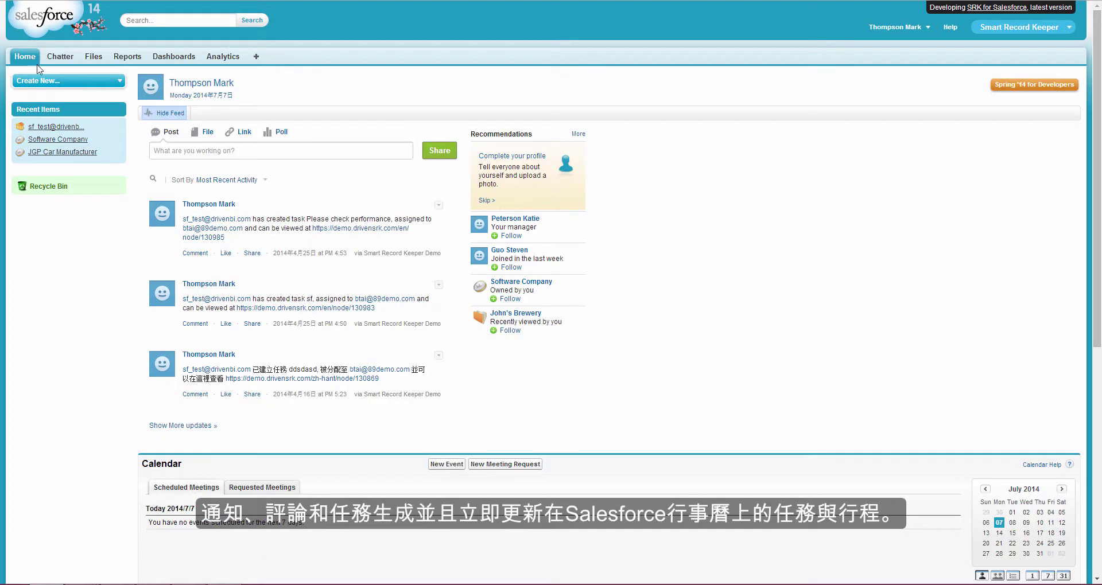
{"action": "scroll", "coordinate": [263, 270], "scroll_direction": "down", "scroll_amount": 5}
{"action": "scroll", "coordinate": [262, 270], "scroll_direction": "down", "scroll_amount": 1}
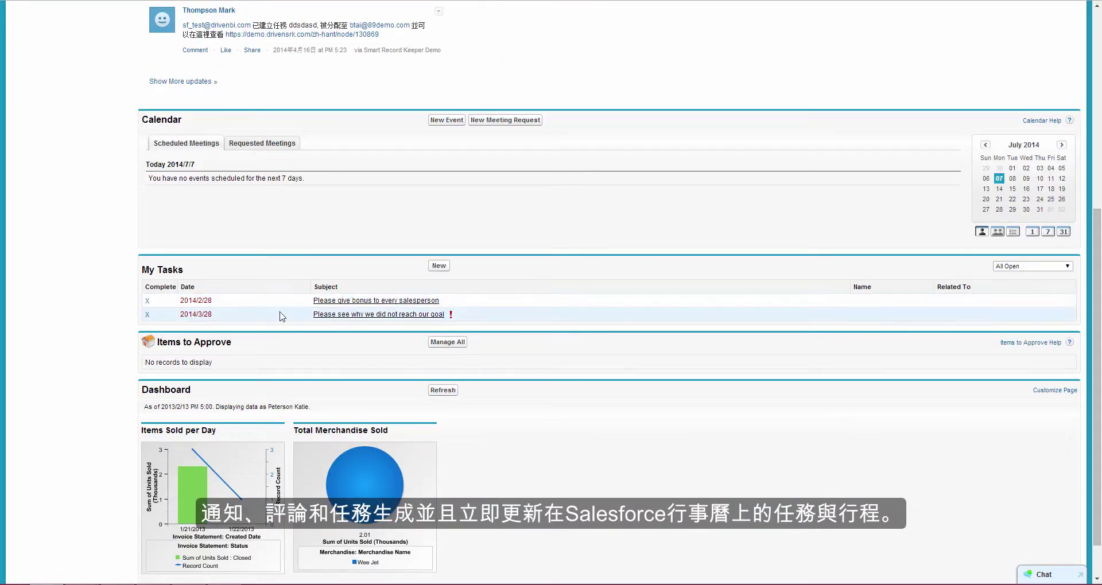
{"action": "mouse_move", "coordinate": [335, 323]}
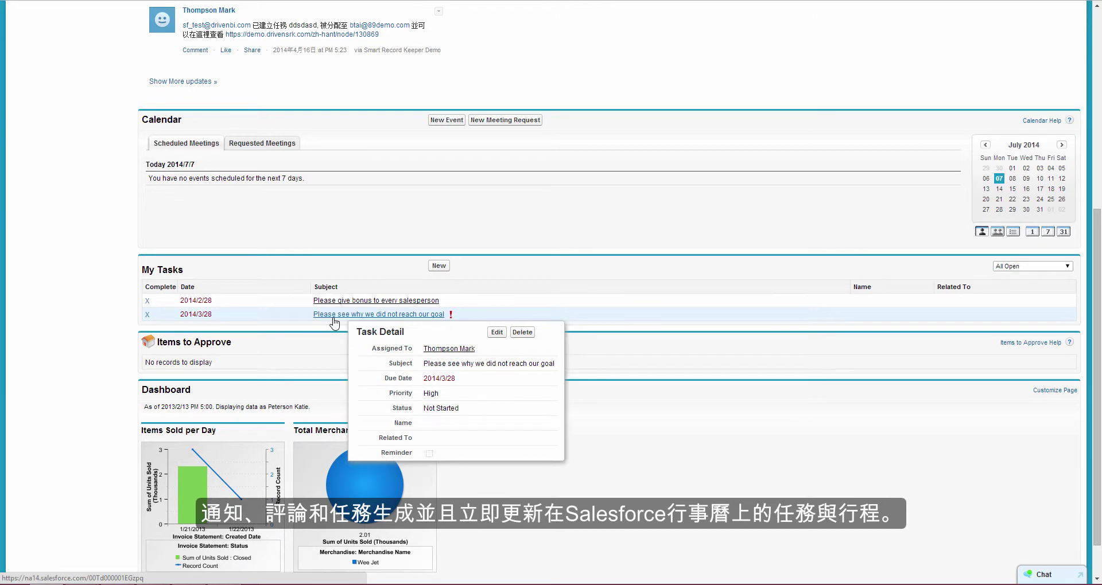